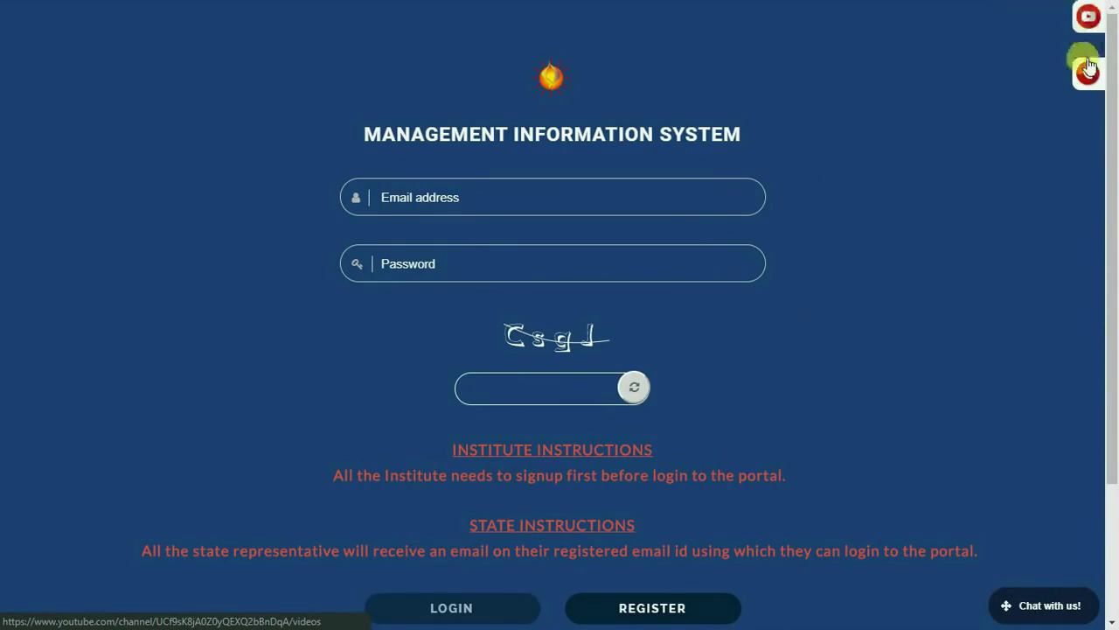
Look over the Contact Us form without sending it, then open and collapse the live support chat.
click(1091, 90)
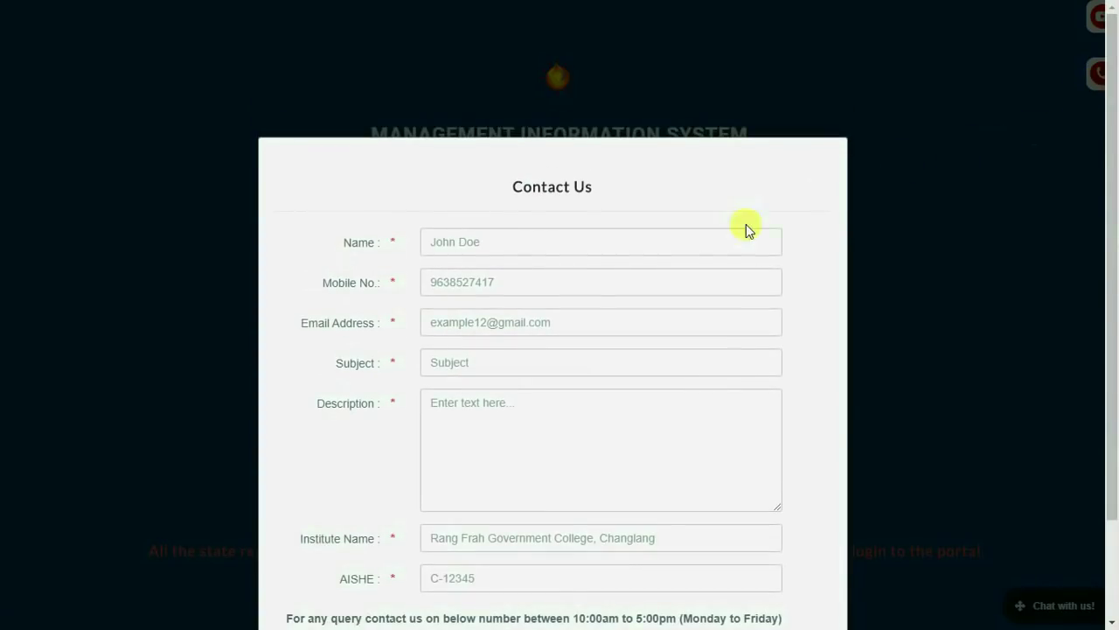
scroll(782, 209, down, 2)
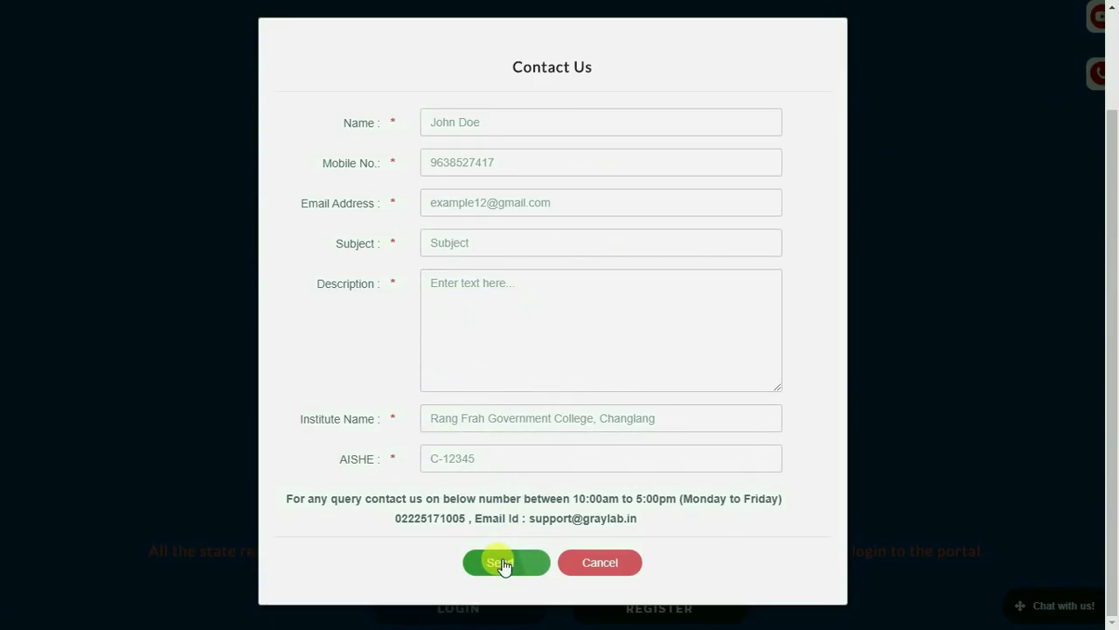
click(592, 564)
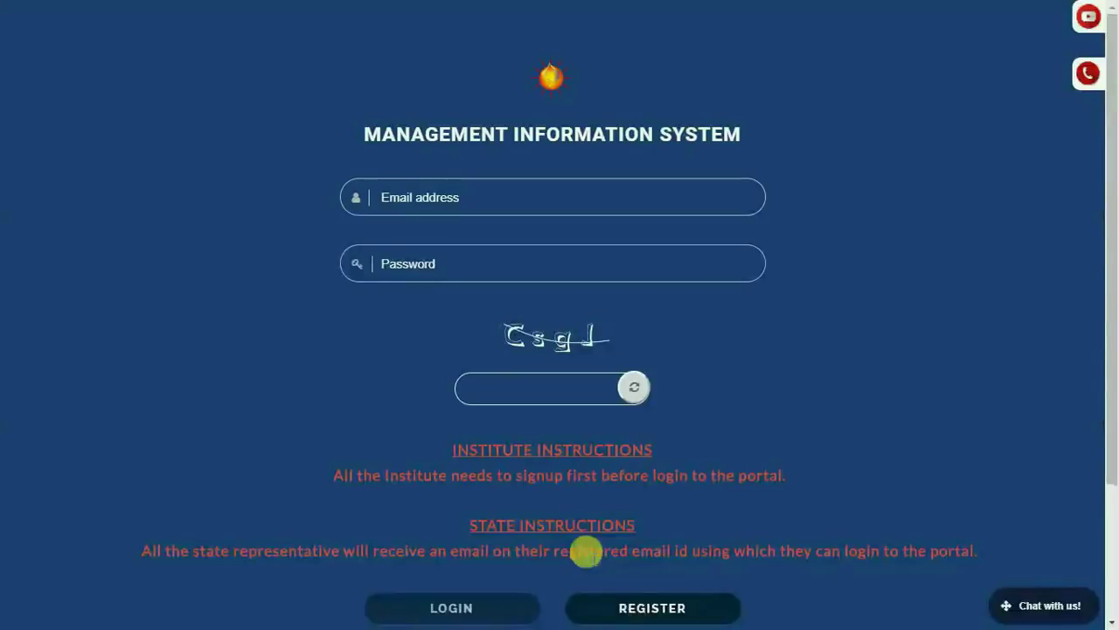
click(1017, 610)
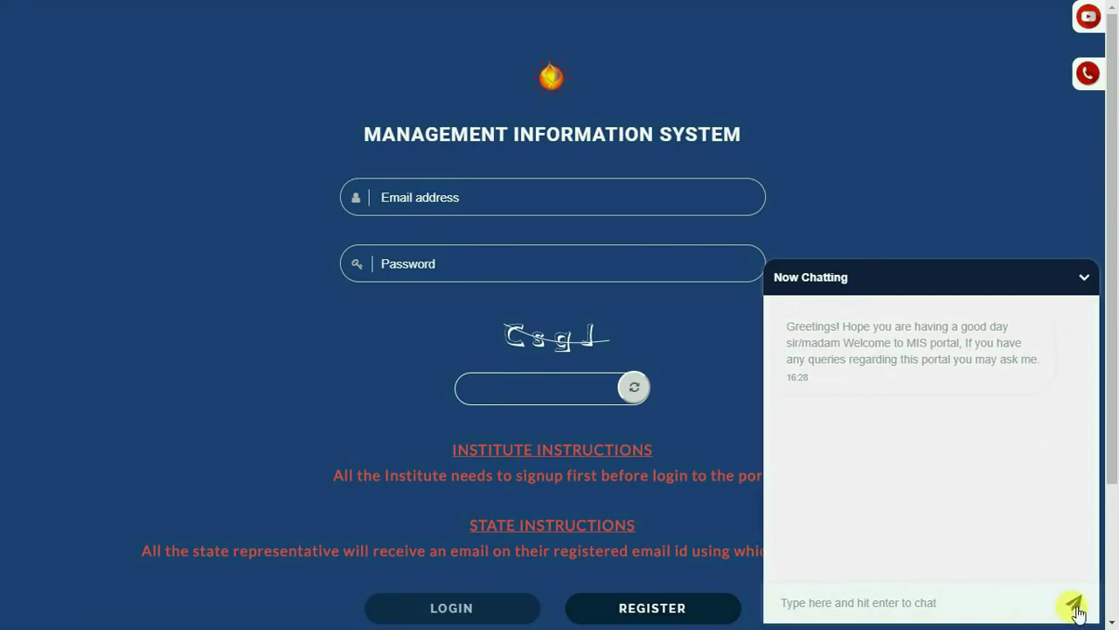
click(1083, 280)
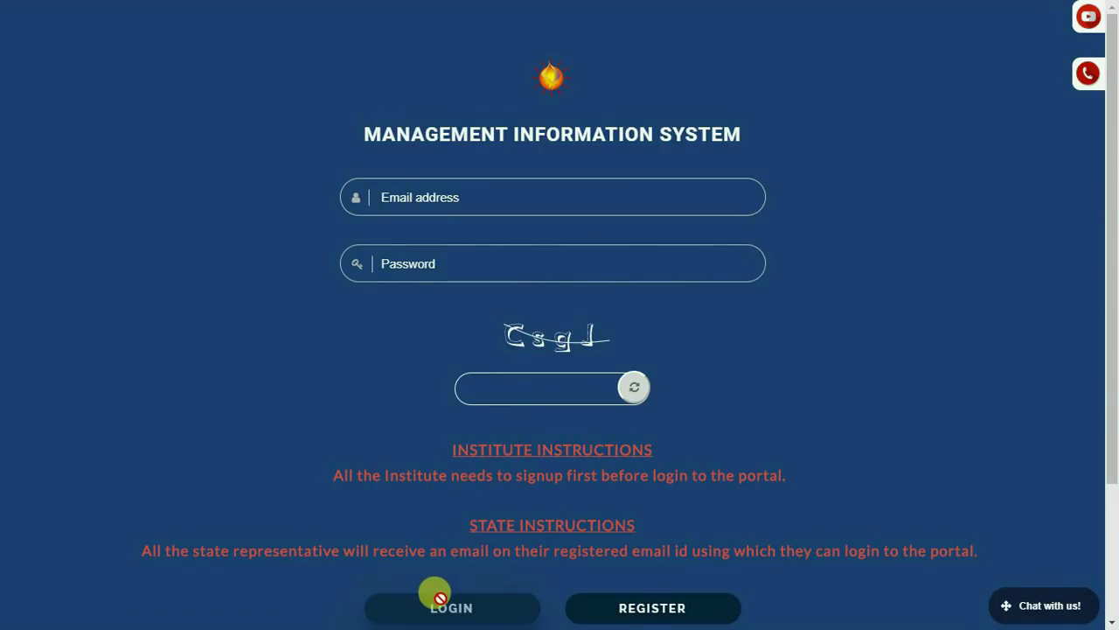
Open the signup page and choose 'dummy' as the state.
click(641, 608)
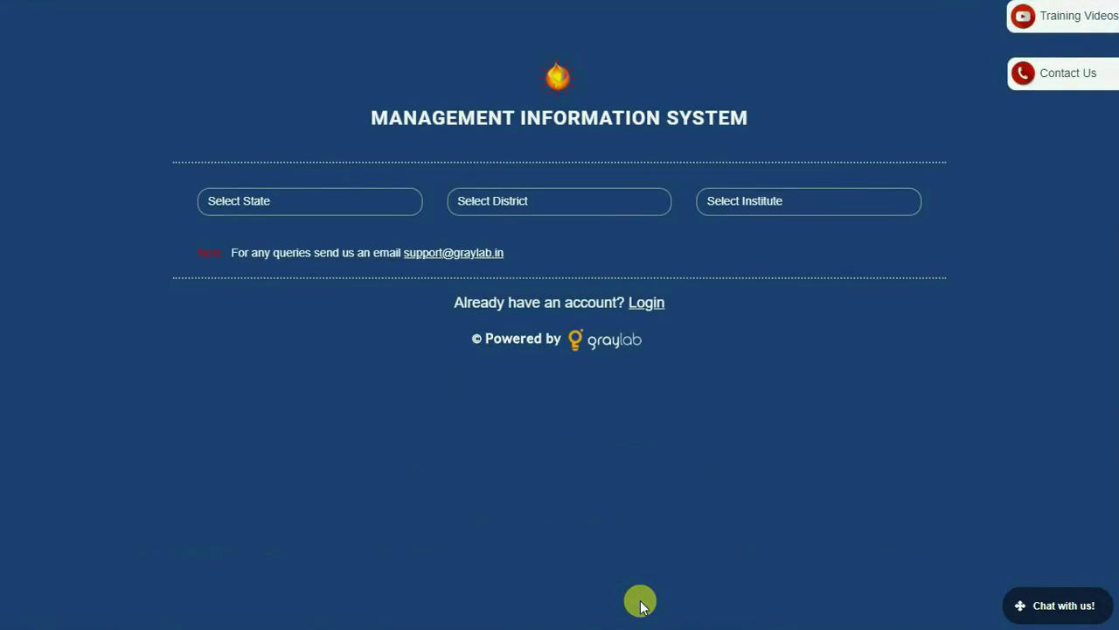
click(320, 200)
text(dumm)
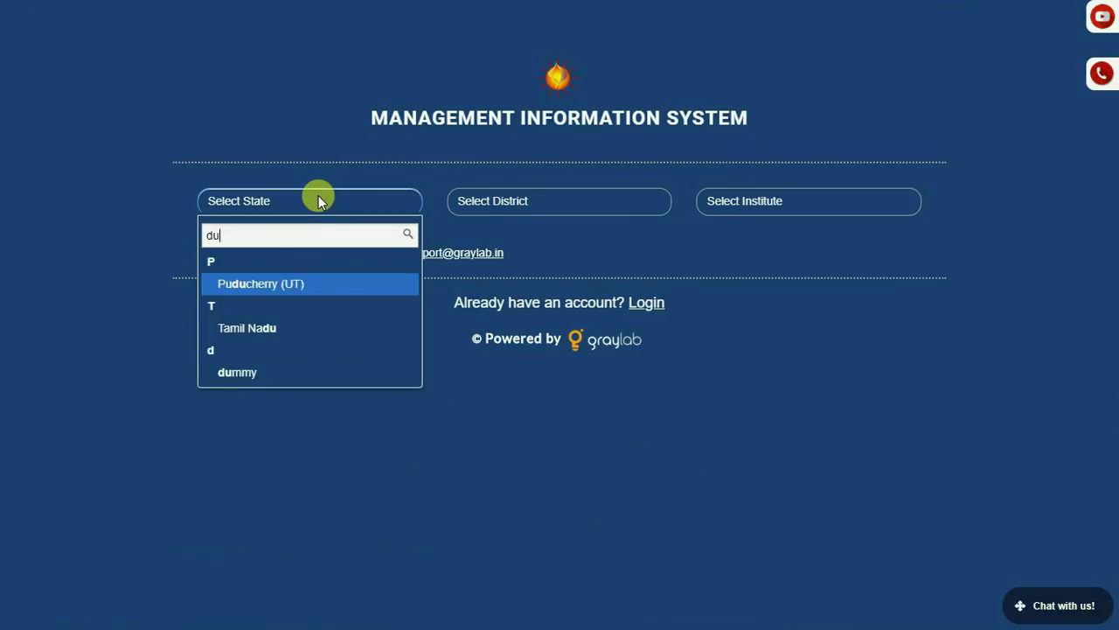
click(289, 280)
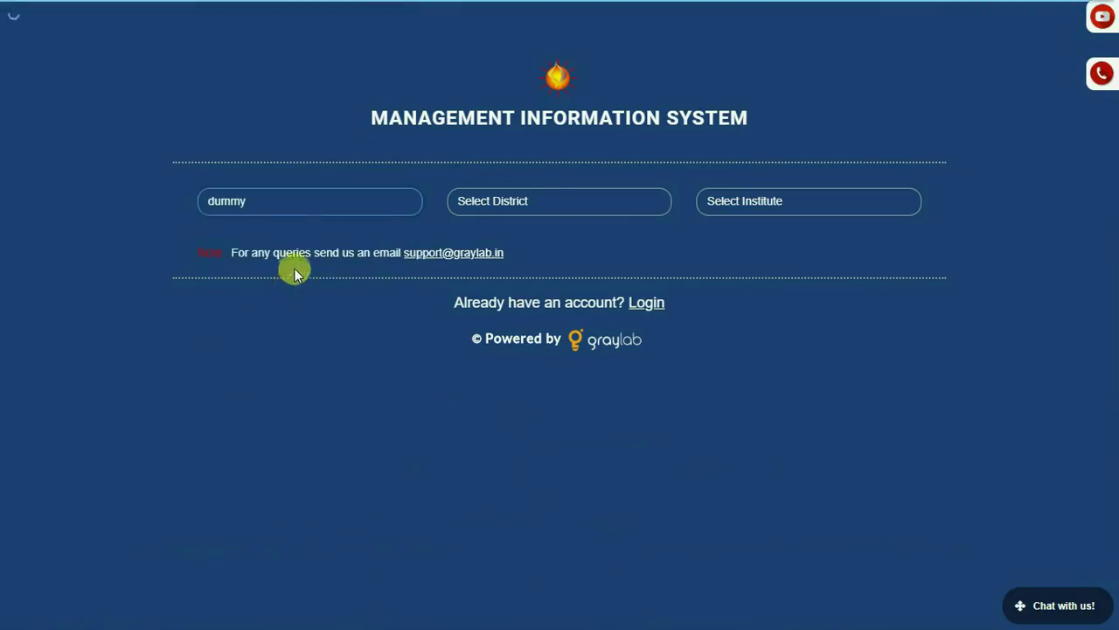
Choose 'dummy dist' as the district, leaving the institute list unselected.
click(495, 204)
text(d)
key(Return)
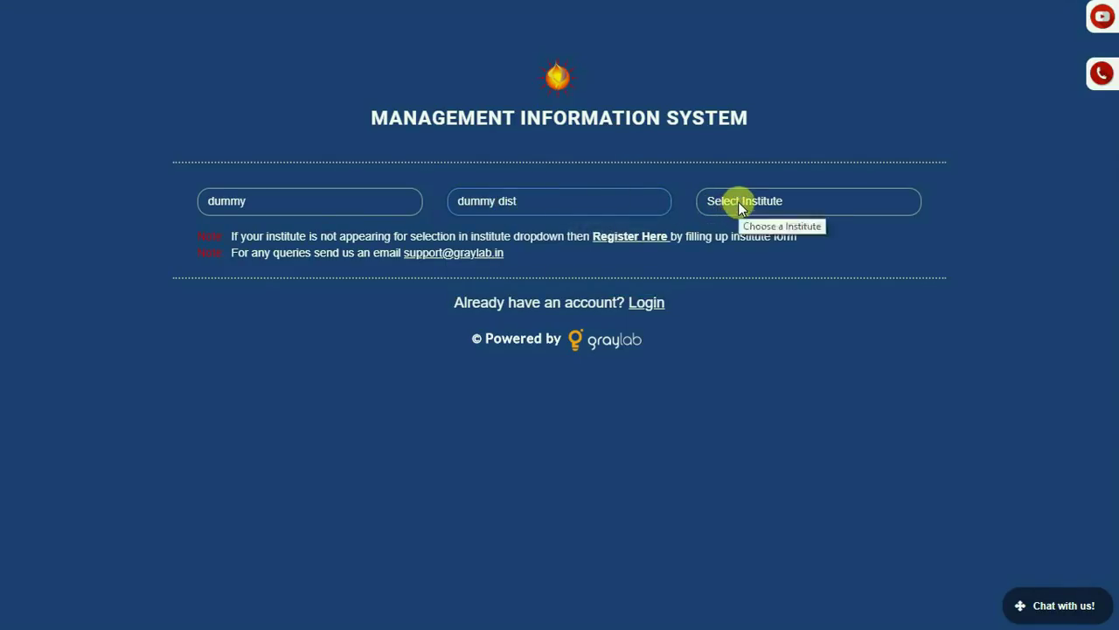
click(738, 201)
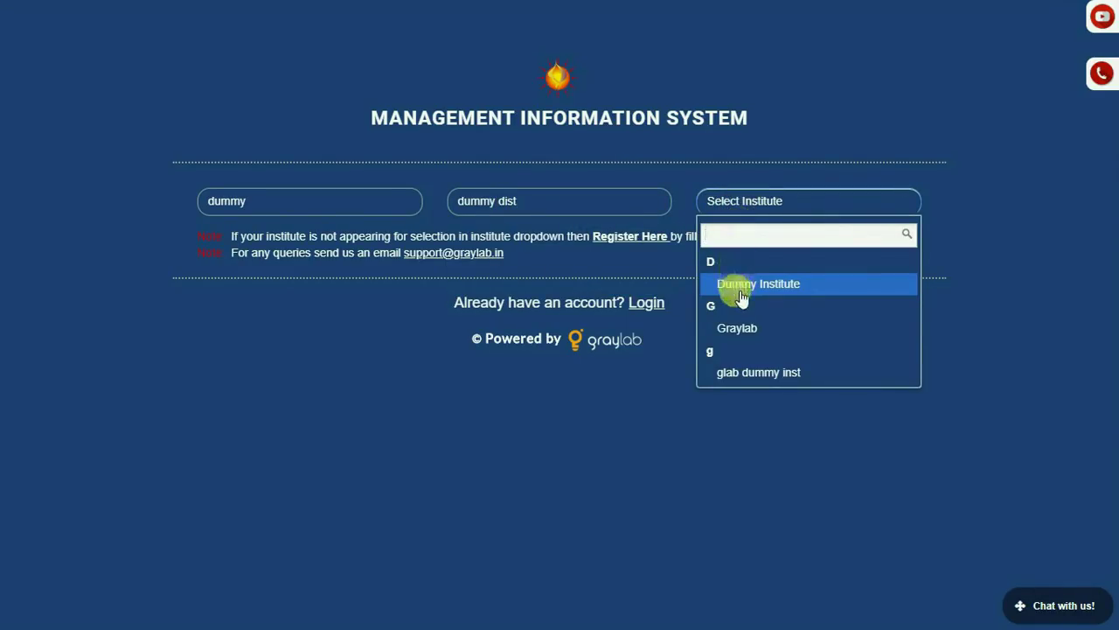
click(951, 268)
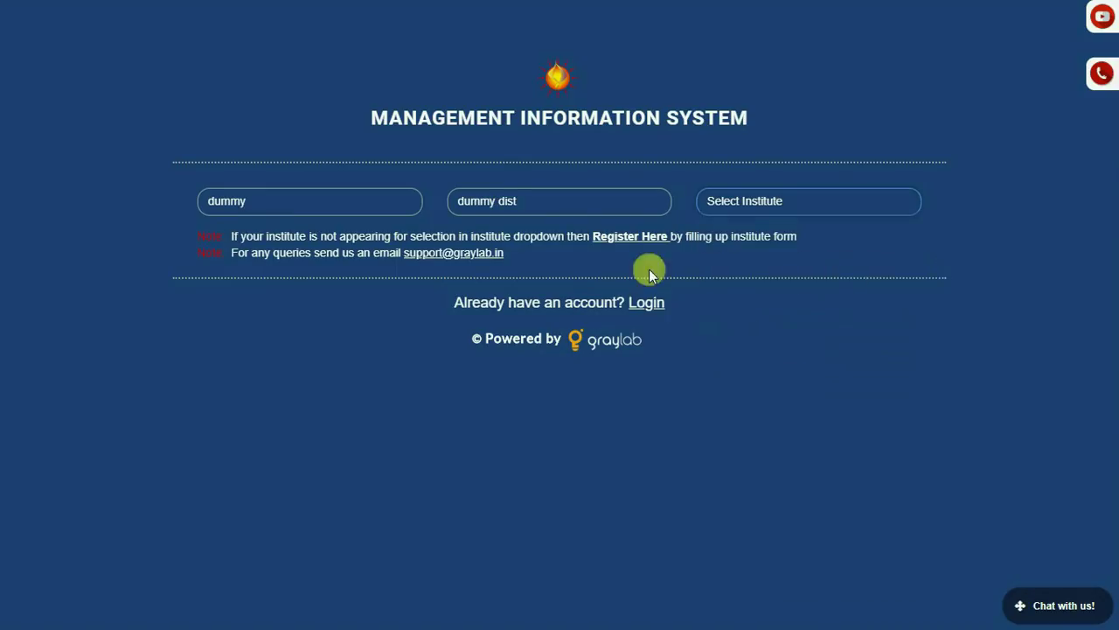
Open the new-institute form and enter name 'dummyinst2', the contact e-mail and mobile number.
click(605, 238)
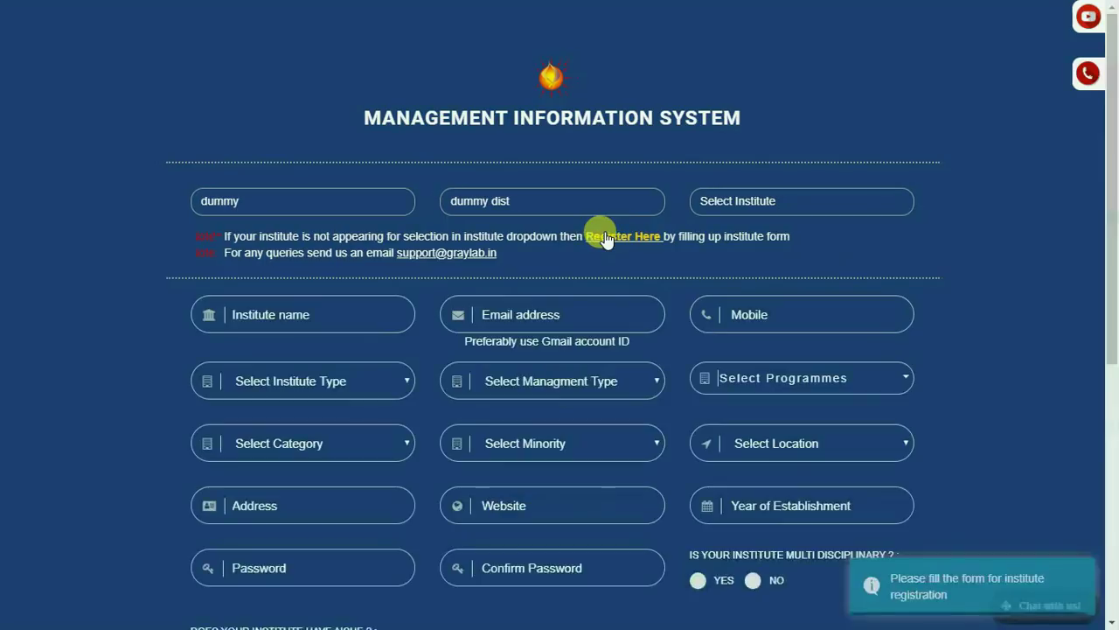
scroll(507, 234, down, 1)
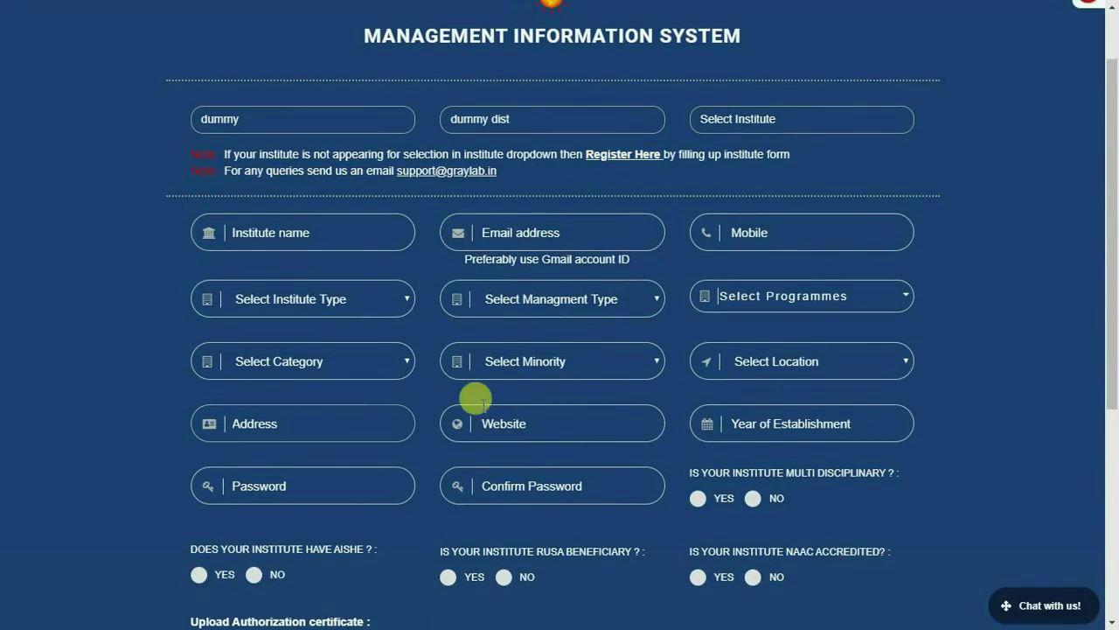
click(241, 230)
text(dummyinst2)
key(Tab)
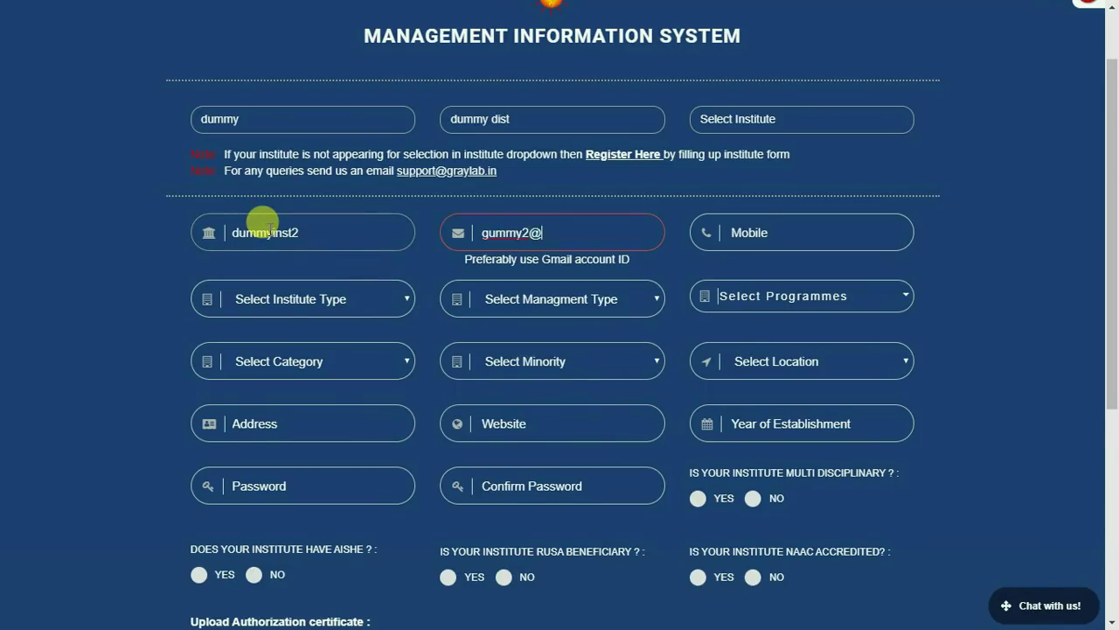
key(Tab)
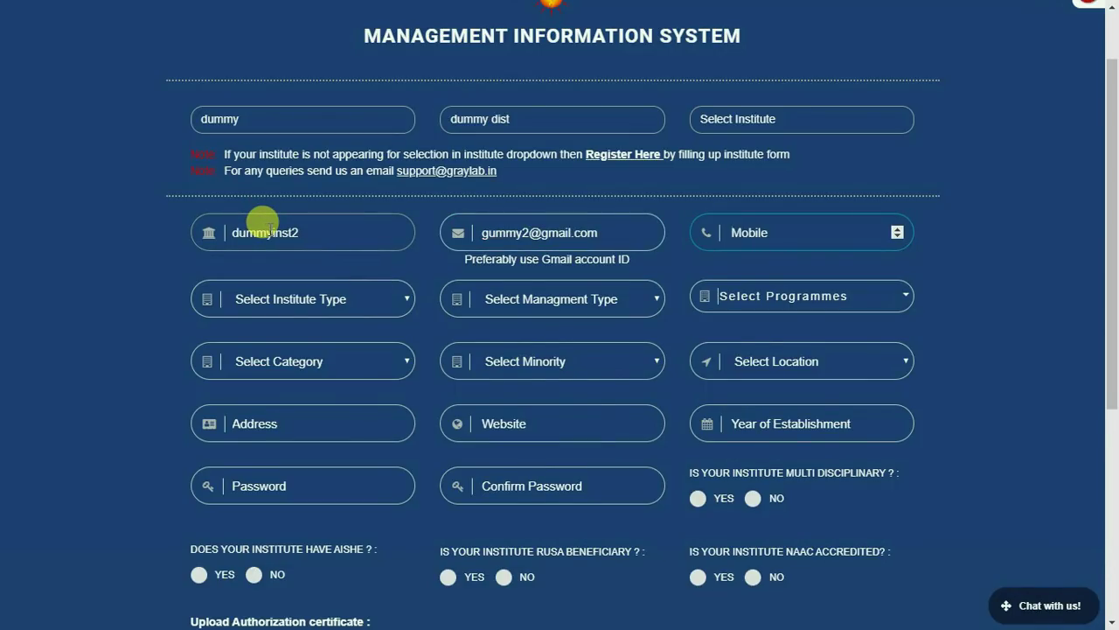
text(9999999999)
Set type State Public Universities, management Private, programme UG, category General, minority Linguistic, location Urban.
click(291, 293)
click(297, 352)
click(520, 293)
click(528, 371)
click(750, 317)
click(752, 365)
click(325, 359)
click(280, 417)
click(482, 359)
click(525, 400)
click(743, 365)
click(744, 408)
click(296, 421)
text(d)
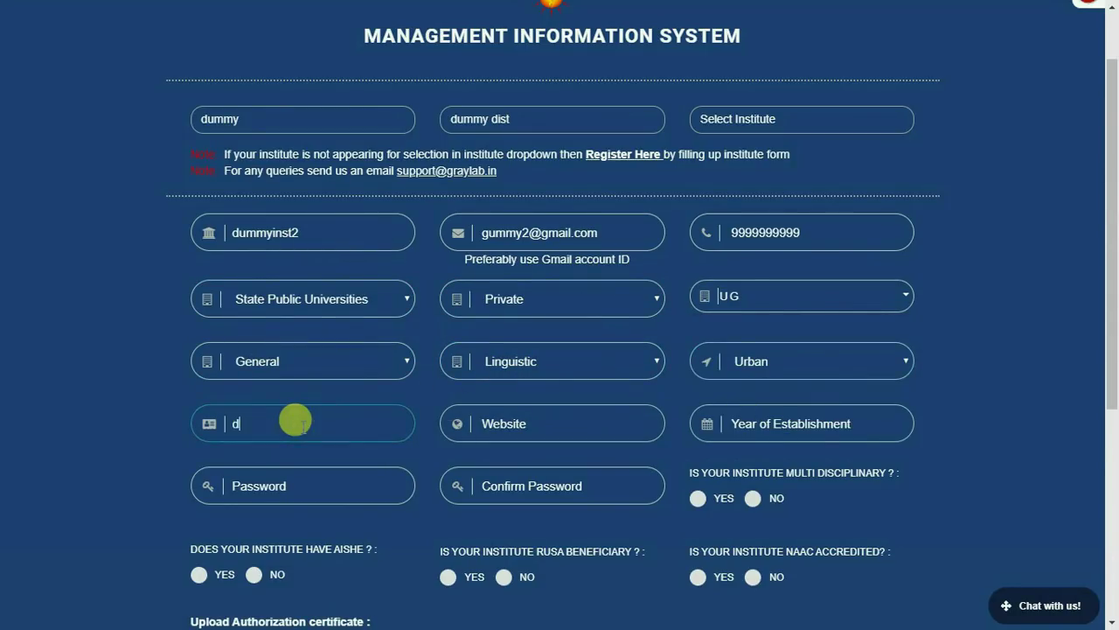
text(myyy er2)
click(485, 425)
text(www.ddummy.com)
click(726, 423)
text(1991)
click(325, 474)
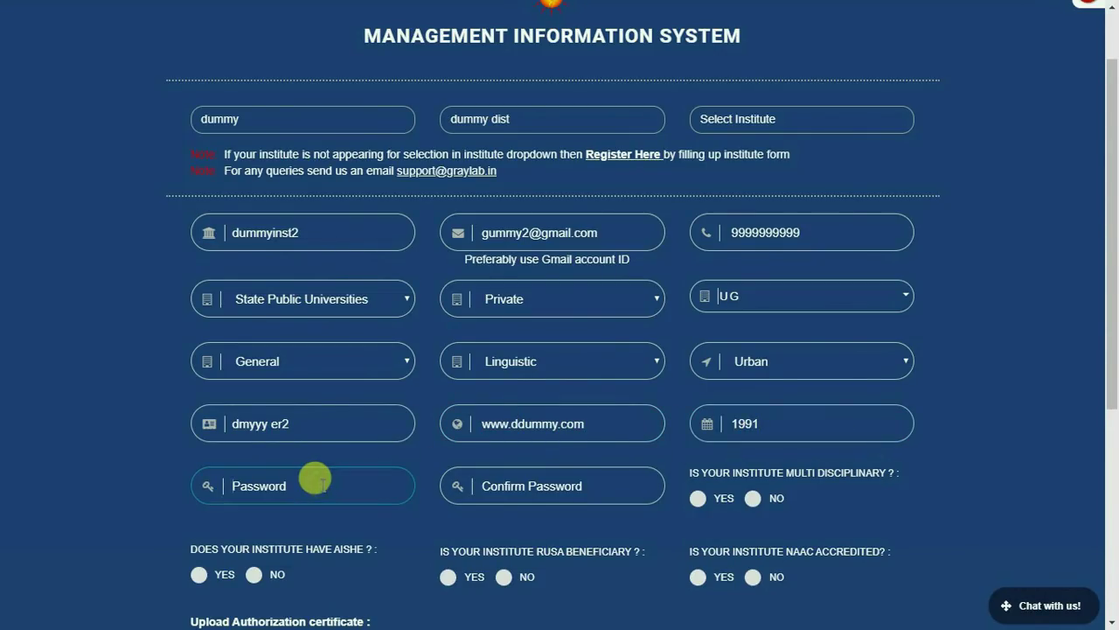
text(Dummy@1)
key(Tab)
Confirm the password and answer Yes to the multidisciplinary question.
text(Dummy@1)
key(Tab)
key(space)
scroll(400, 399, down, 3)
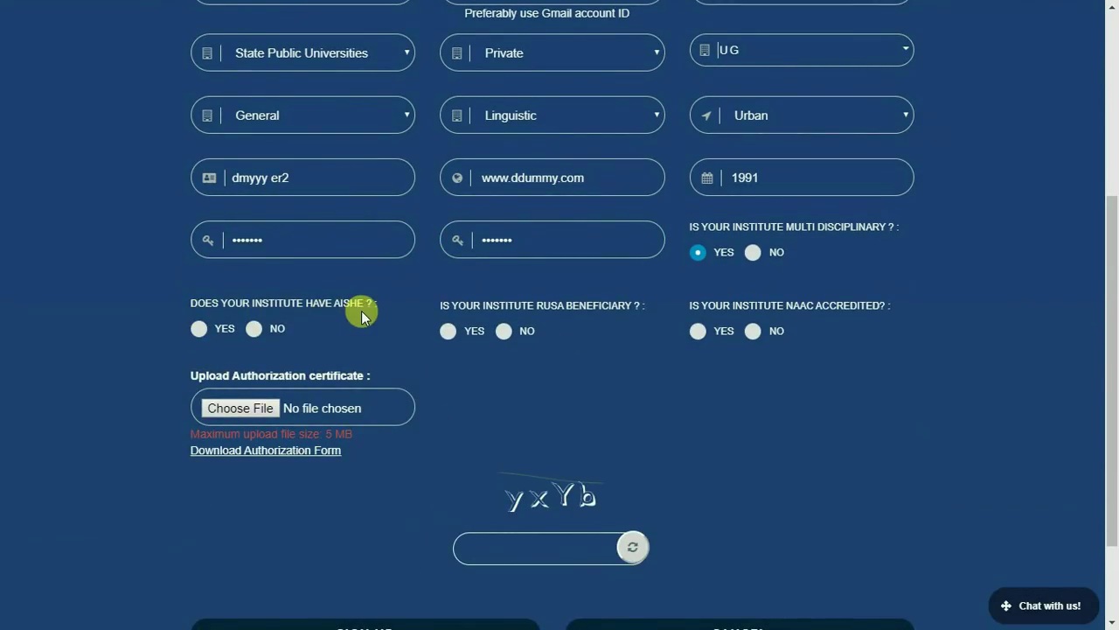
Set the AISHE code answer to No, look up the code, and mark Found AISHE as No.
click(199, 328)
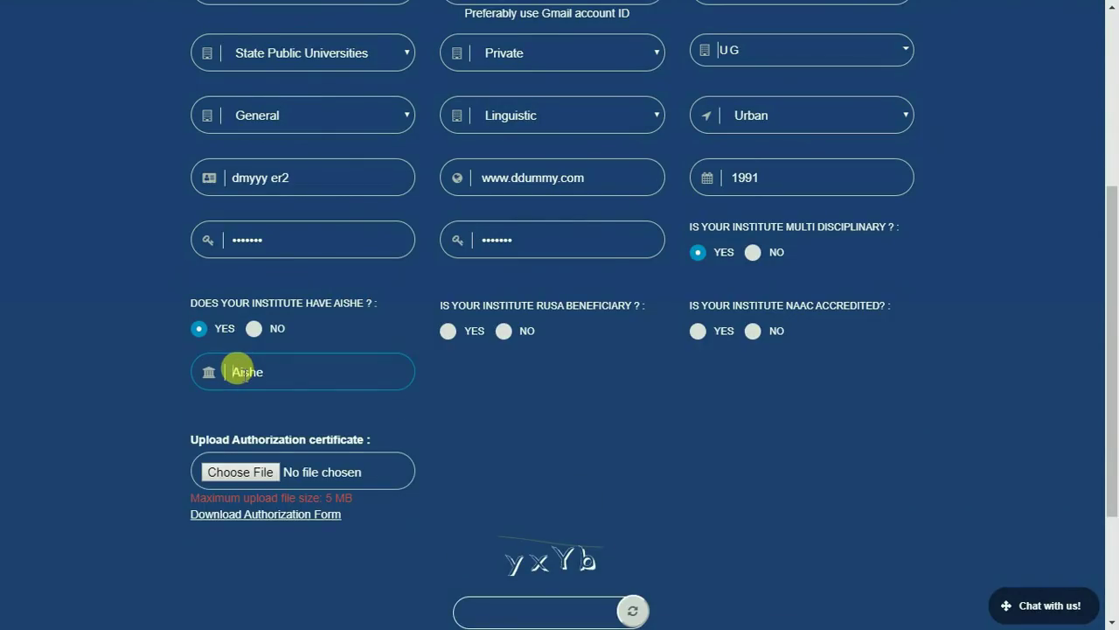
click(253, 329)
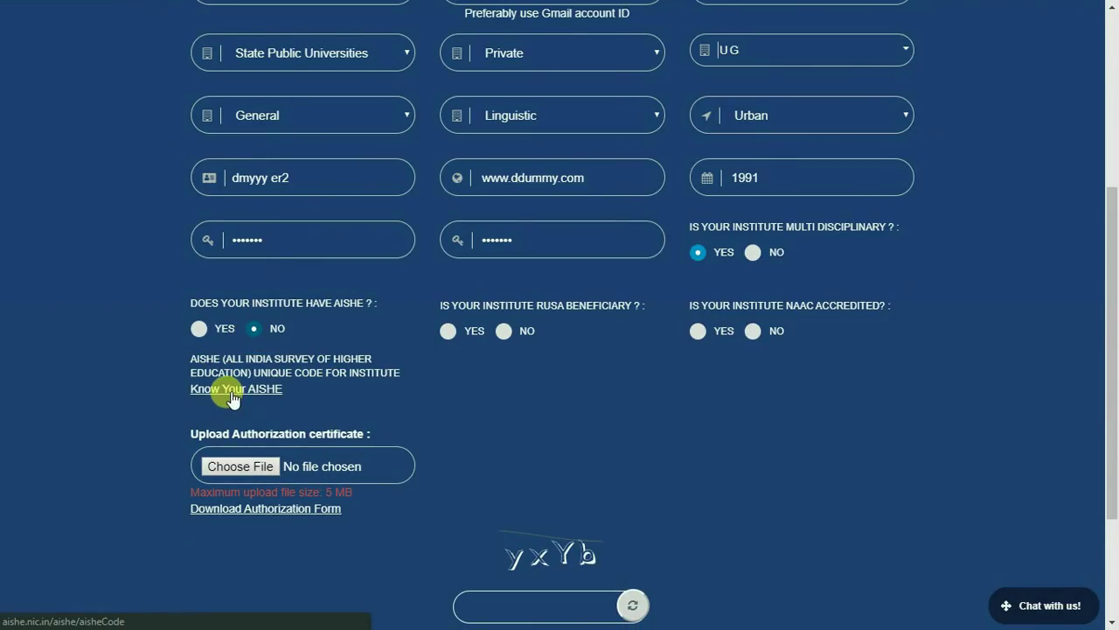
click(233, 397)
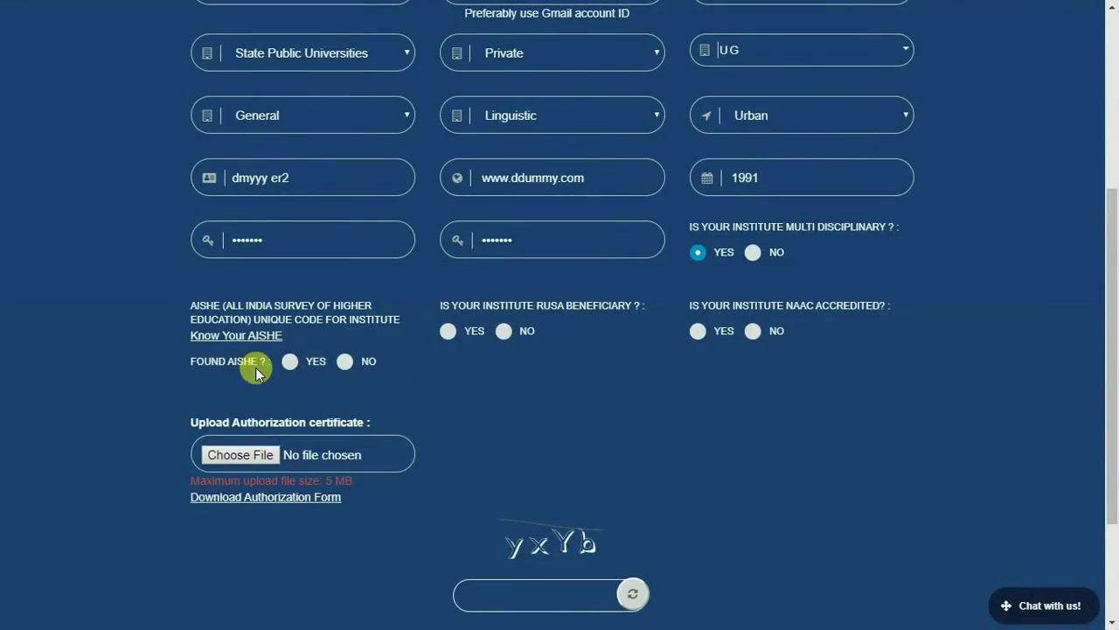
click(288, 362)
click(273, 399)
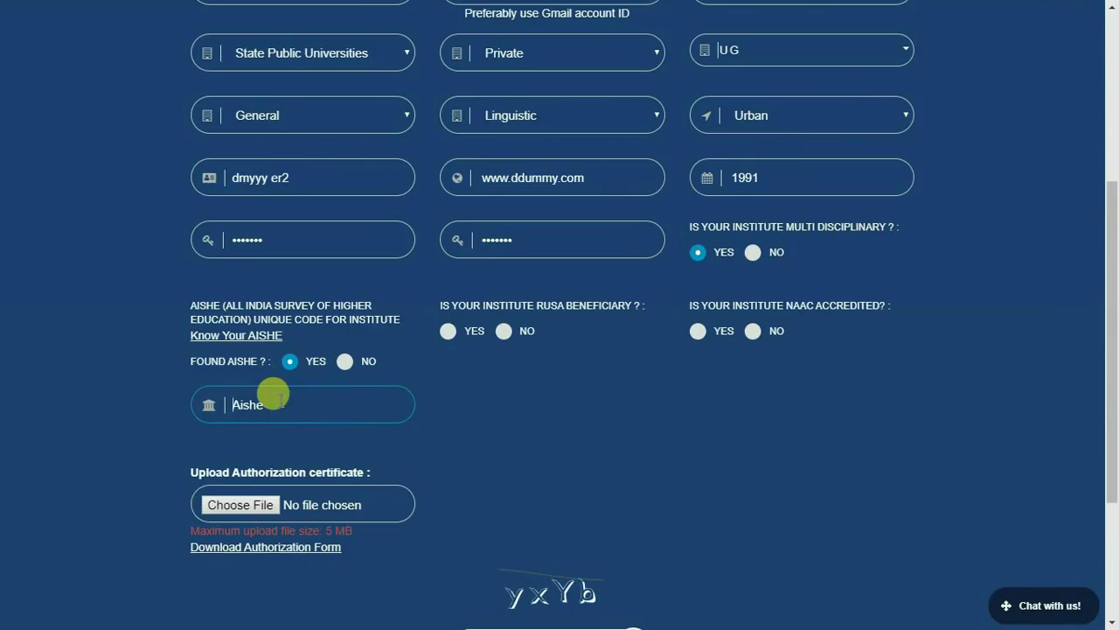
click(345, 361)
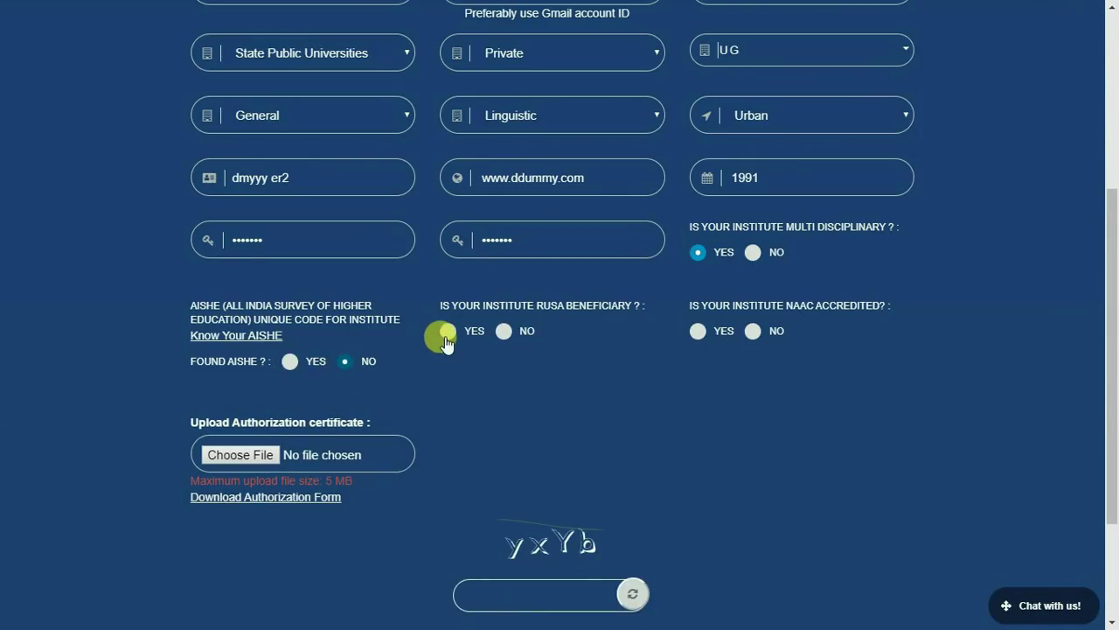
Mark the institute as a RUSA beneficiary and NAAC accredited.
mouse_move(601, 321)
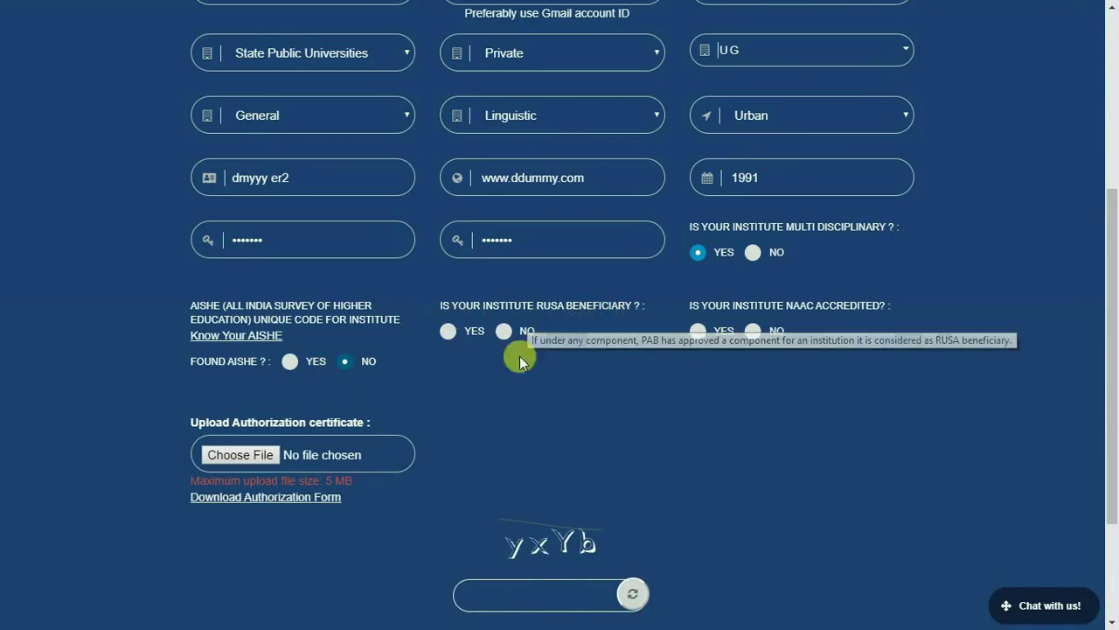
click(448, 330)
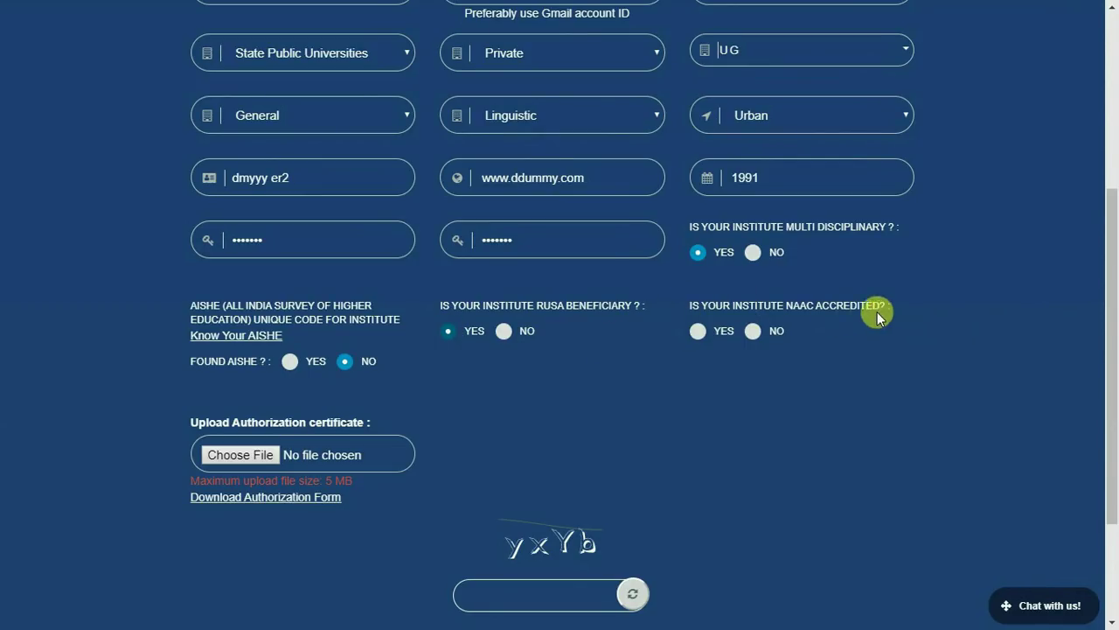
click(690, 337)
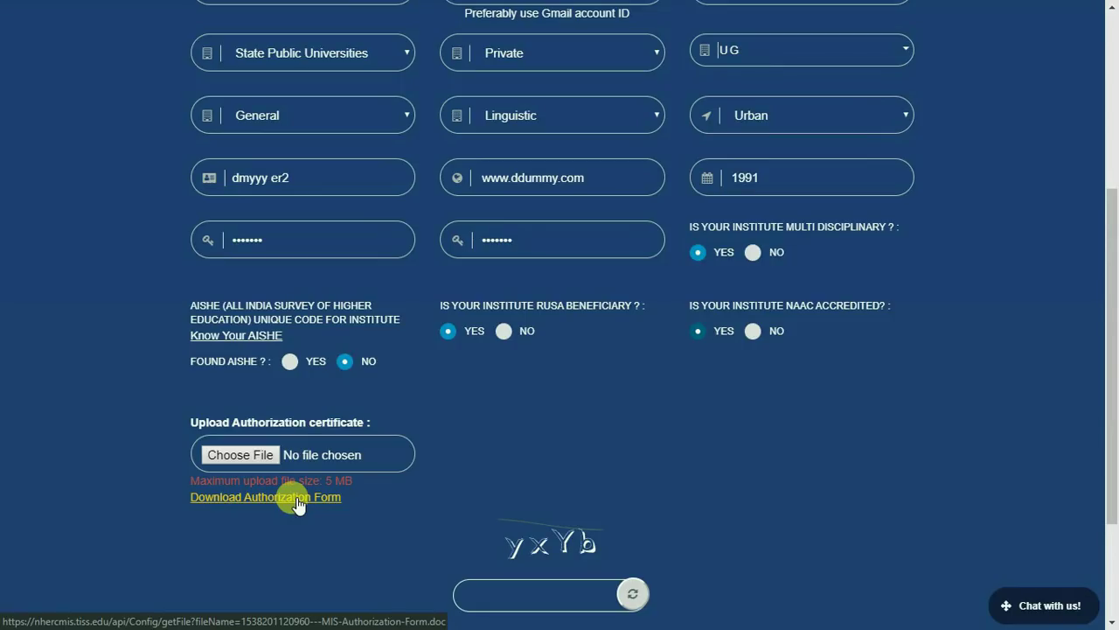
Attach 'Trifold Borchure NHERC 07.05.2019.pdf' as the authorization certificate, submit, and dismiss the confirmation.
click(270, 454)
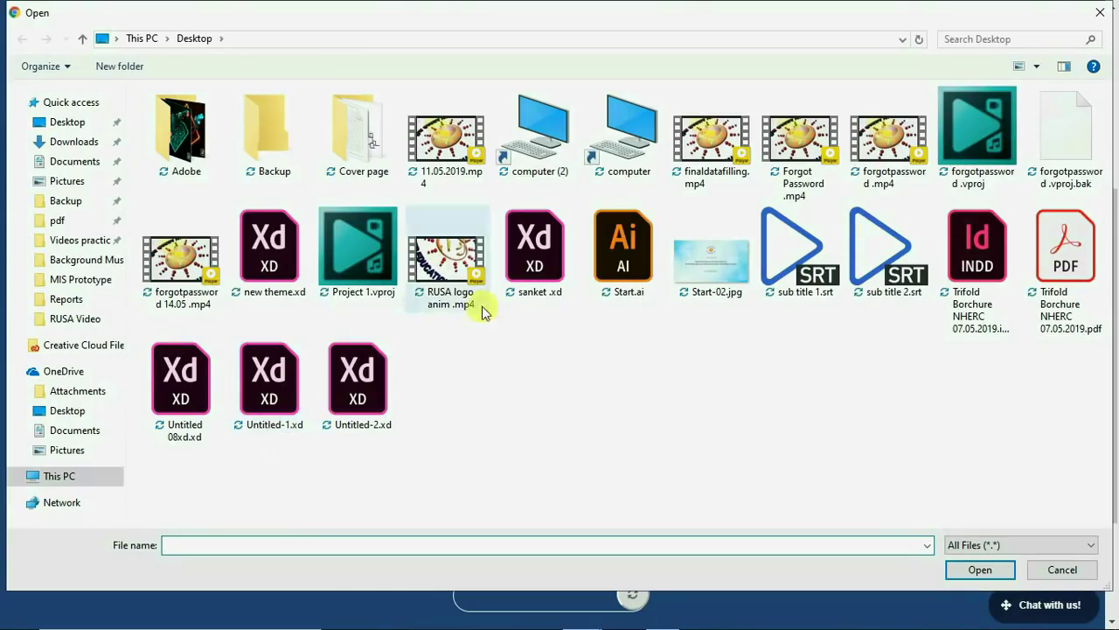
click(1063, 311)
click(1001, 571)
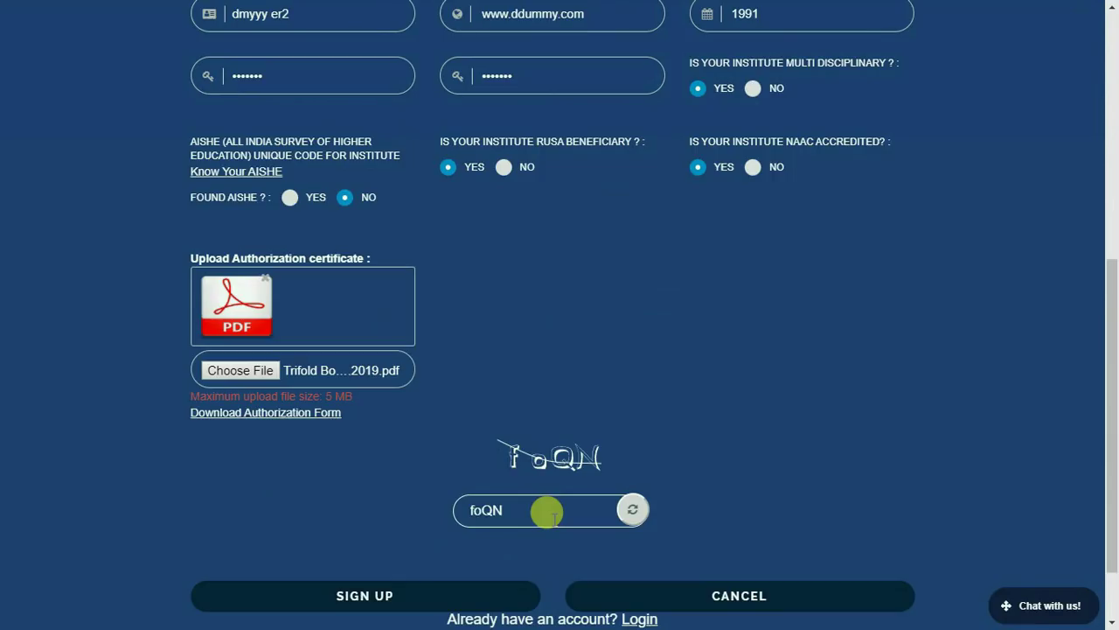
click(366, 601)
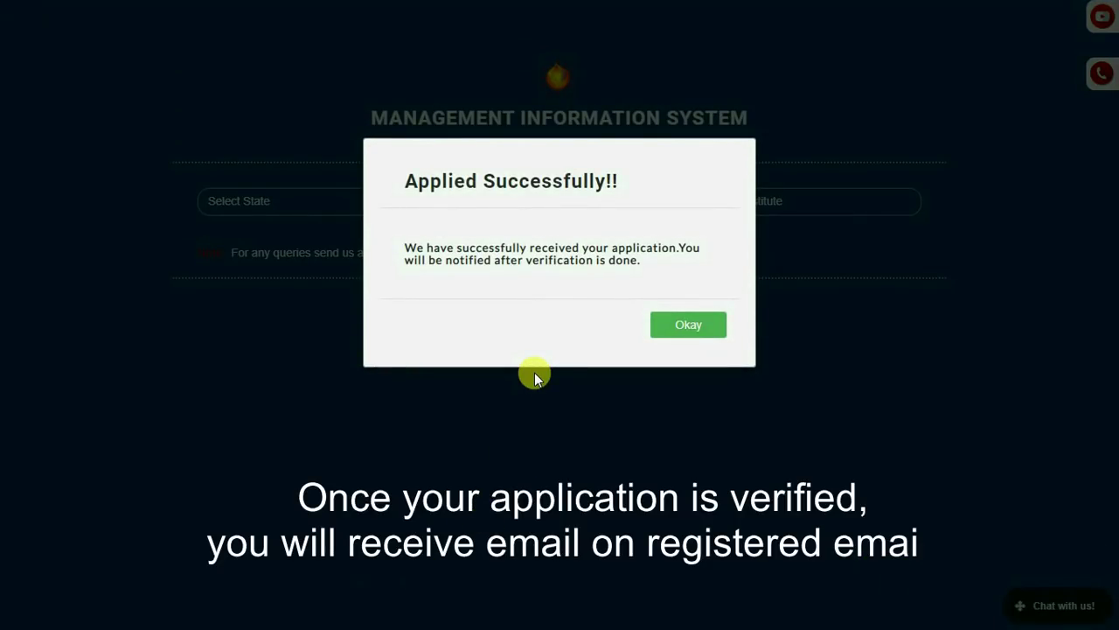
click(682, 322)
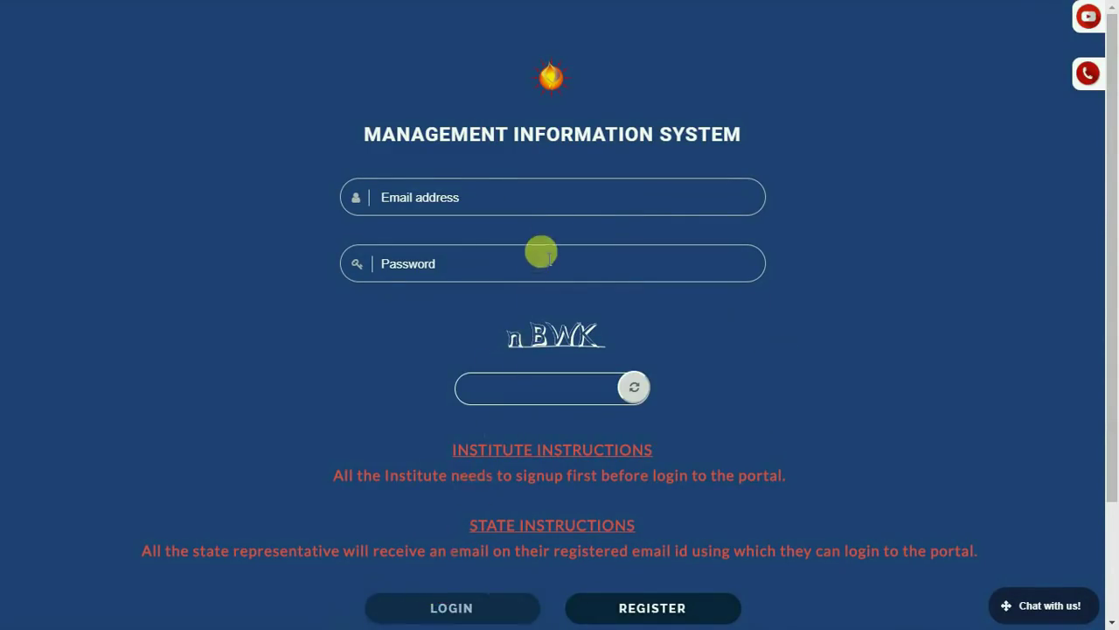
Enter the newly registered institute's e-mail address in the login Email field.
click(548, 194)
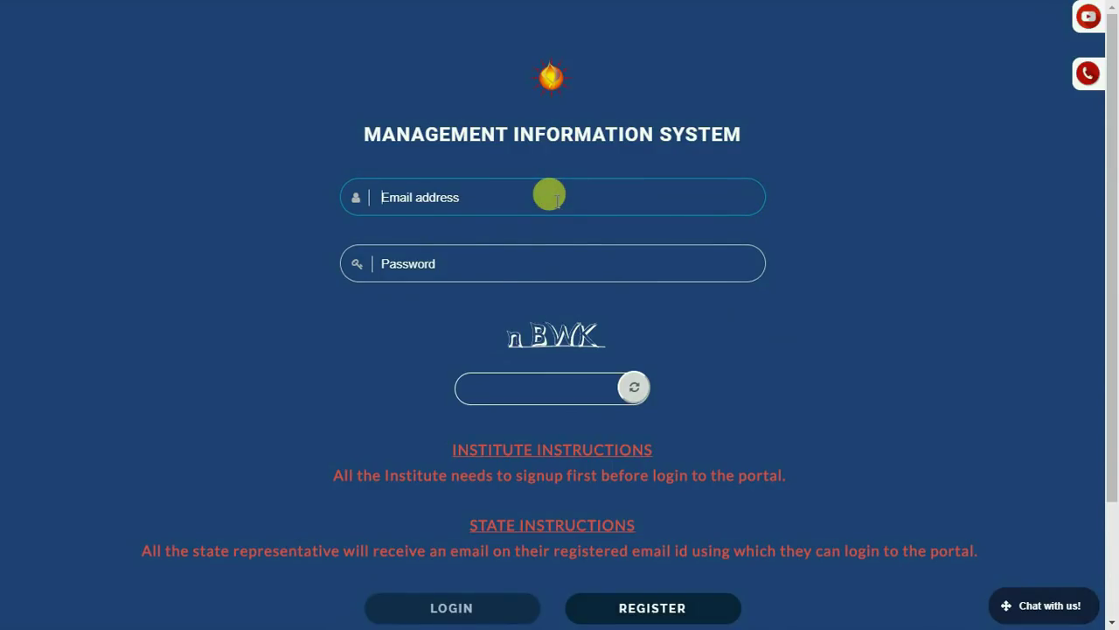
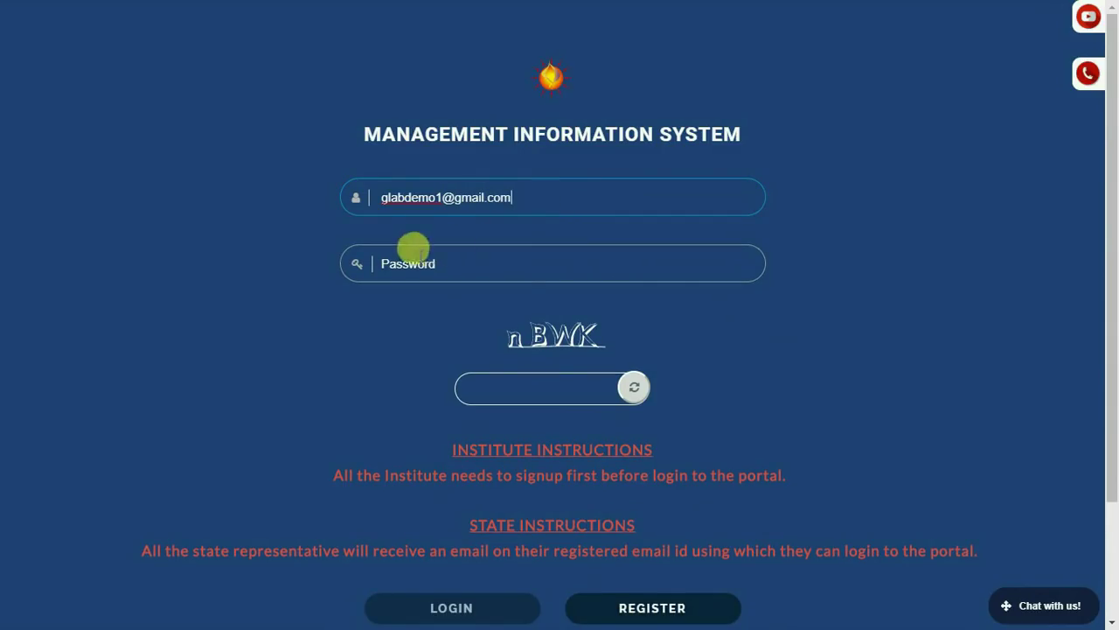
click(413, 261)
scroll(437, 255, down, 1)
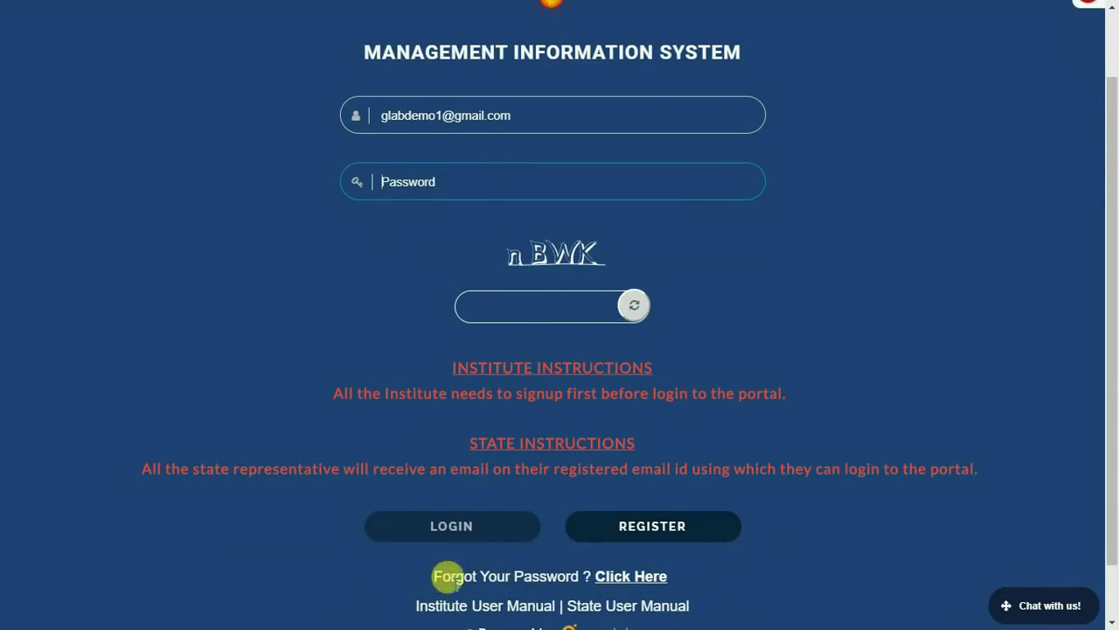
Send a password reset for the registered e-mail, then paste and verify the emailed temporary password.
click(610, 577)
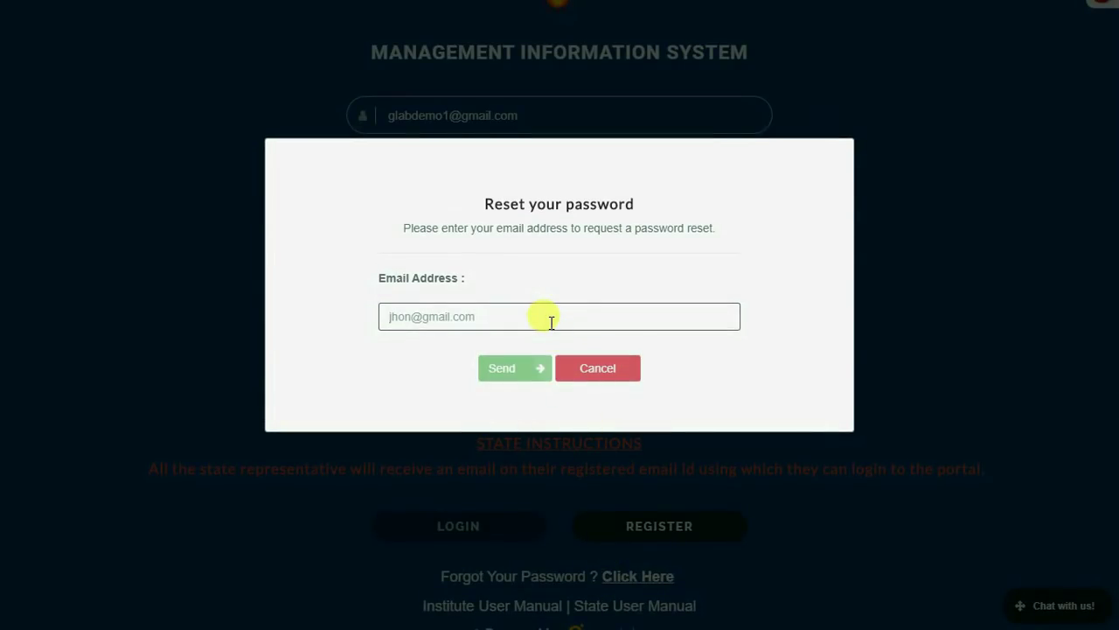
click(551, 321)
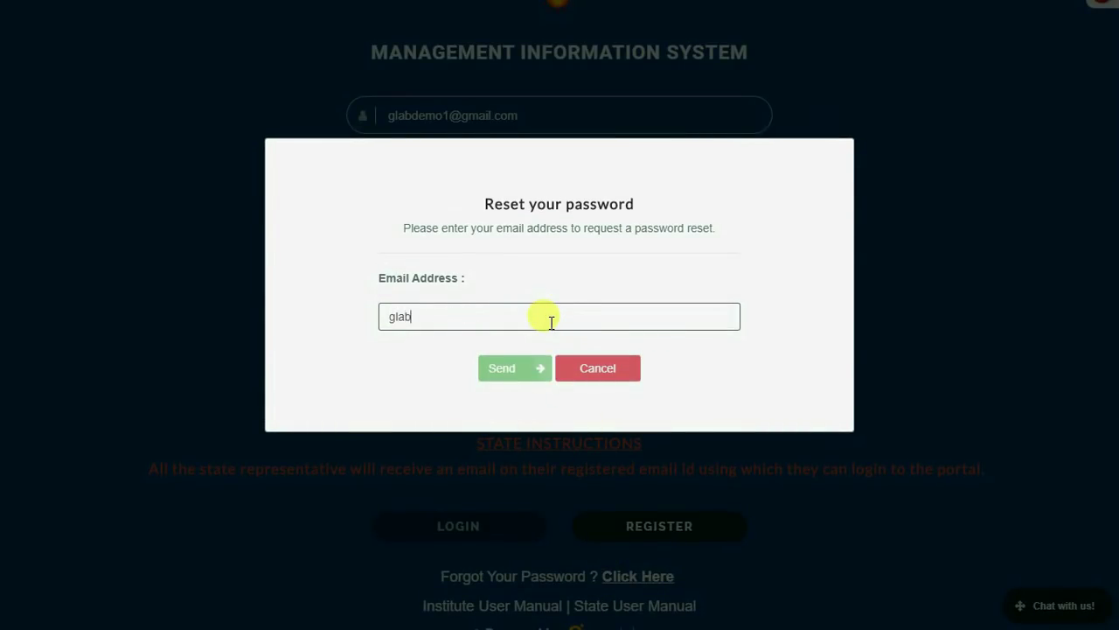
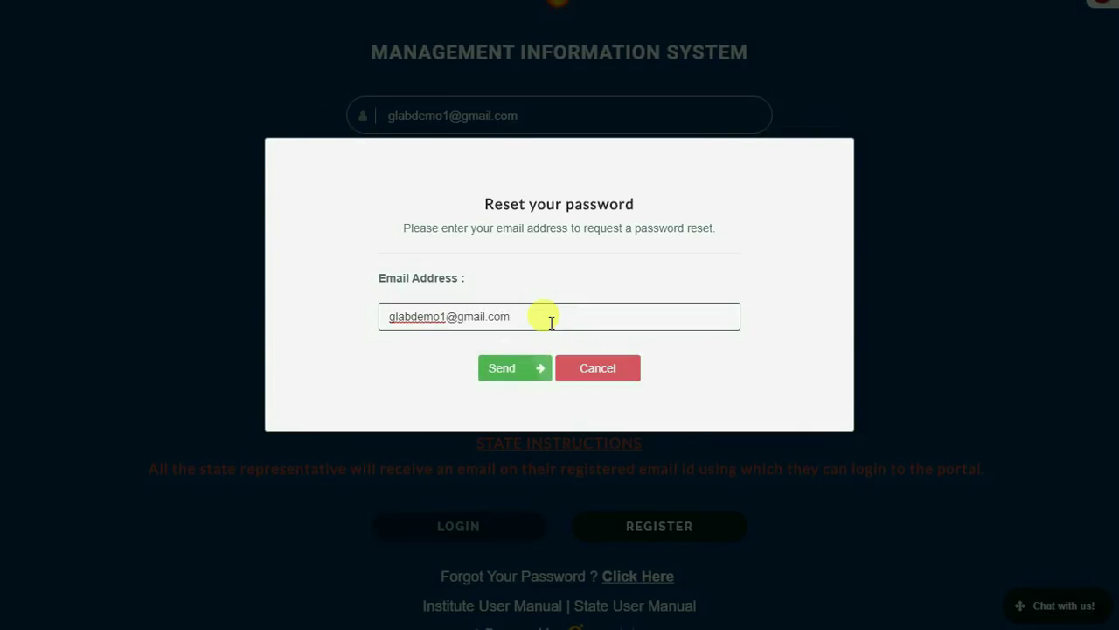
click(512, 368)
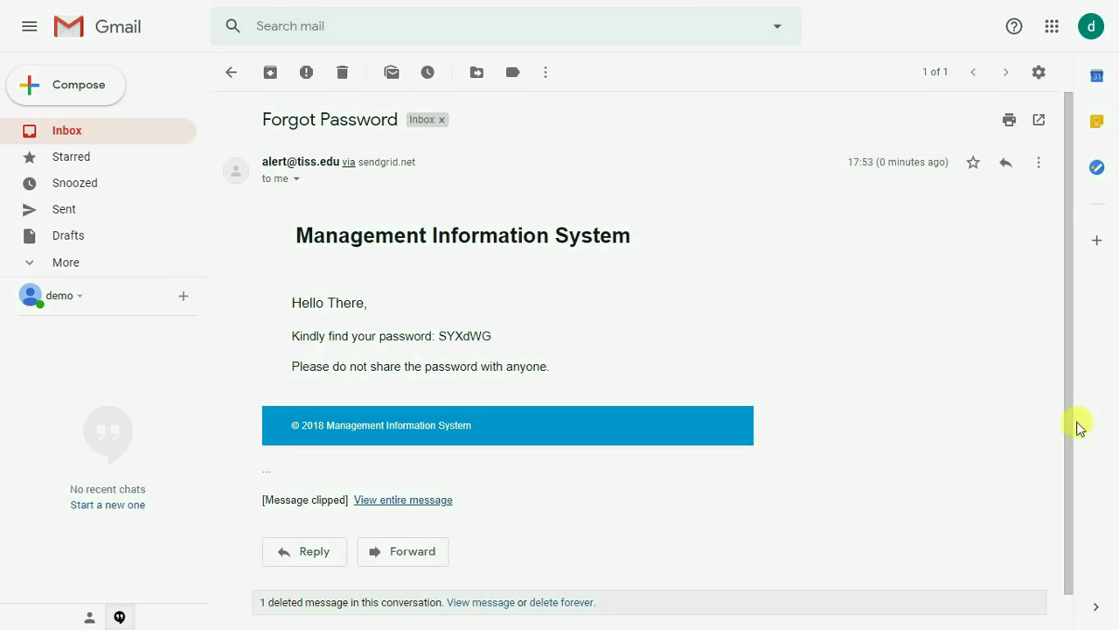
drag(438, 336, 494, 336)
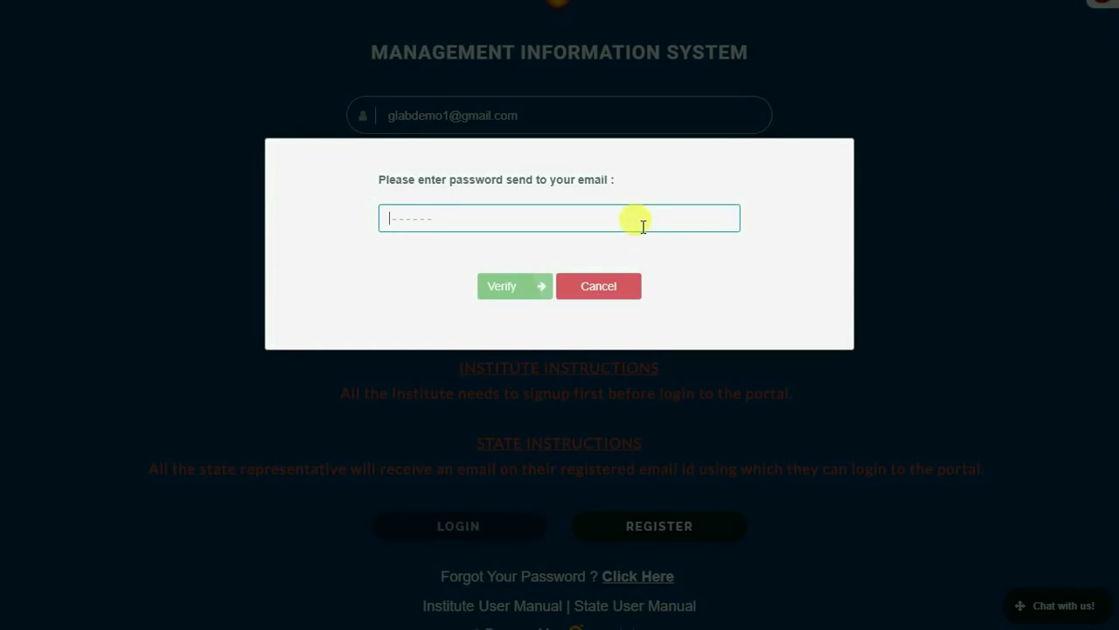
key(ctrl+v)
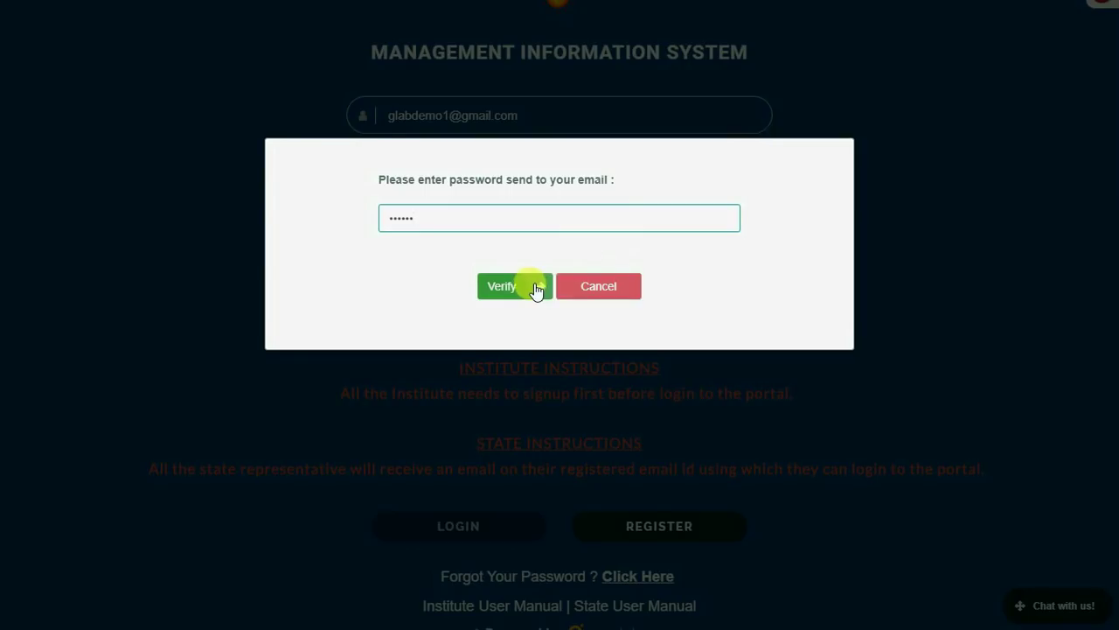
click(518, 290)
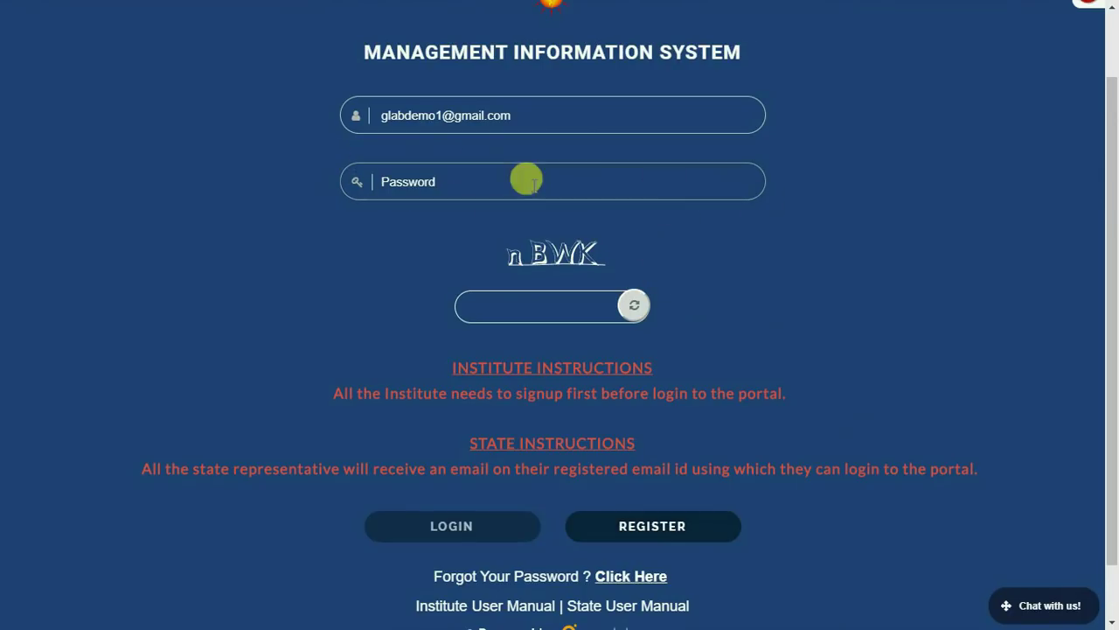
Enter the account password and captcha and log in to the NHERC-MIS dashboard.
click(498, 184)
text(••••••)
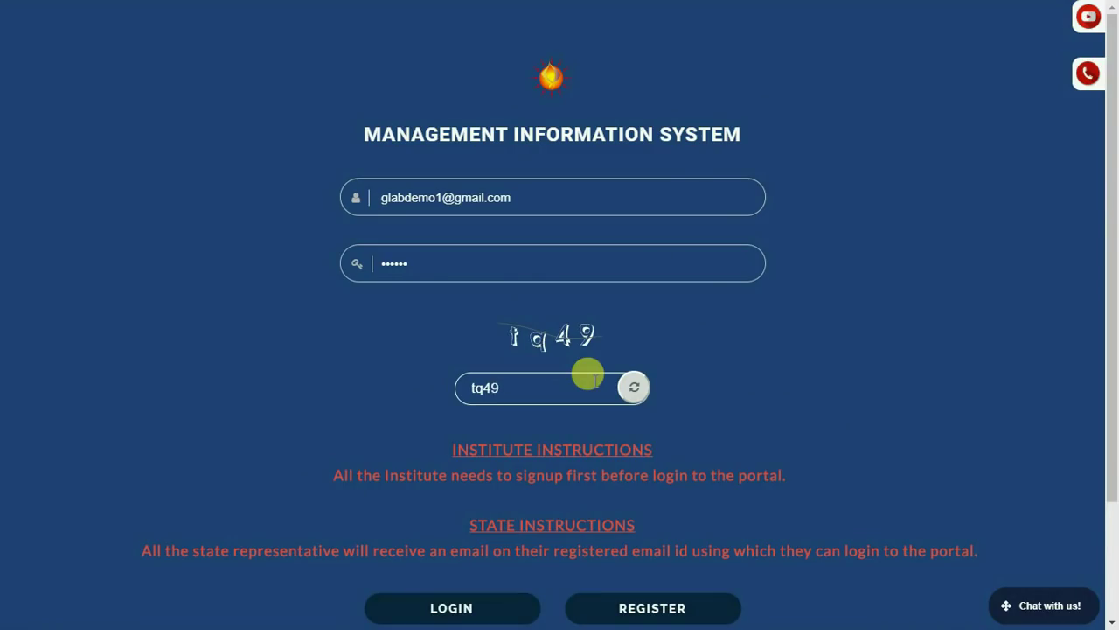
scroll(588, 376, down, 3)
click(461, 461)
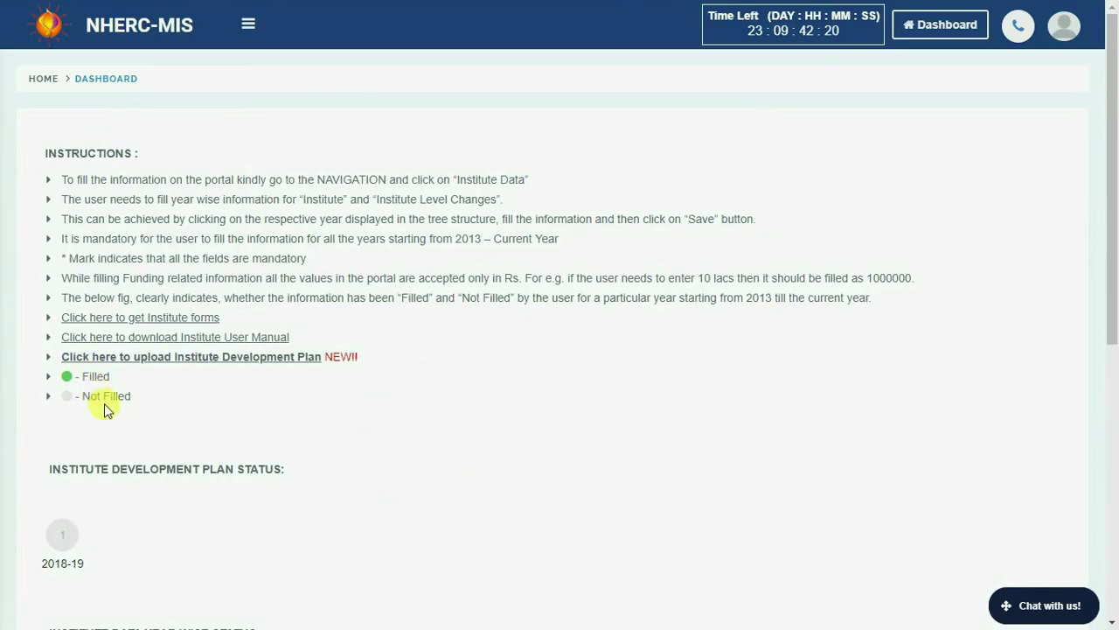
Review the dashboard's year-wise status sections and open the navigation sidebar.
scroll(103, 400, down, 3)
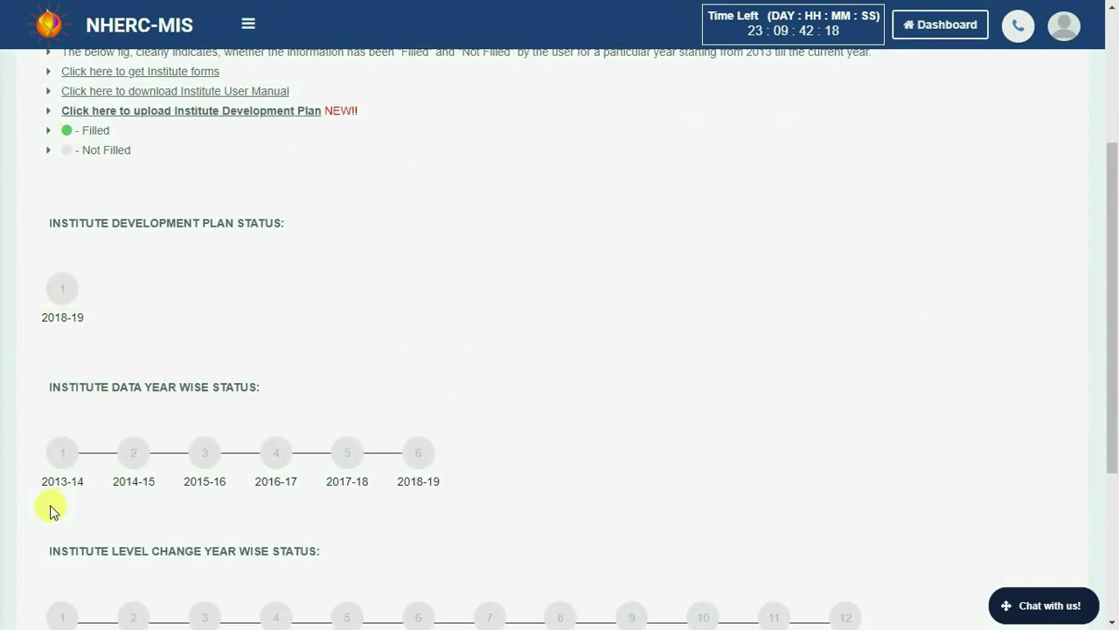
scroll(437, 513, down, 3)
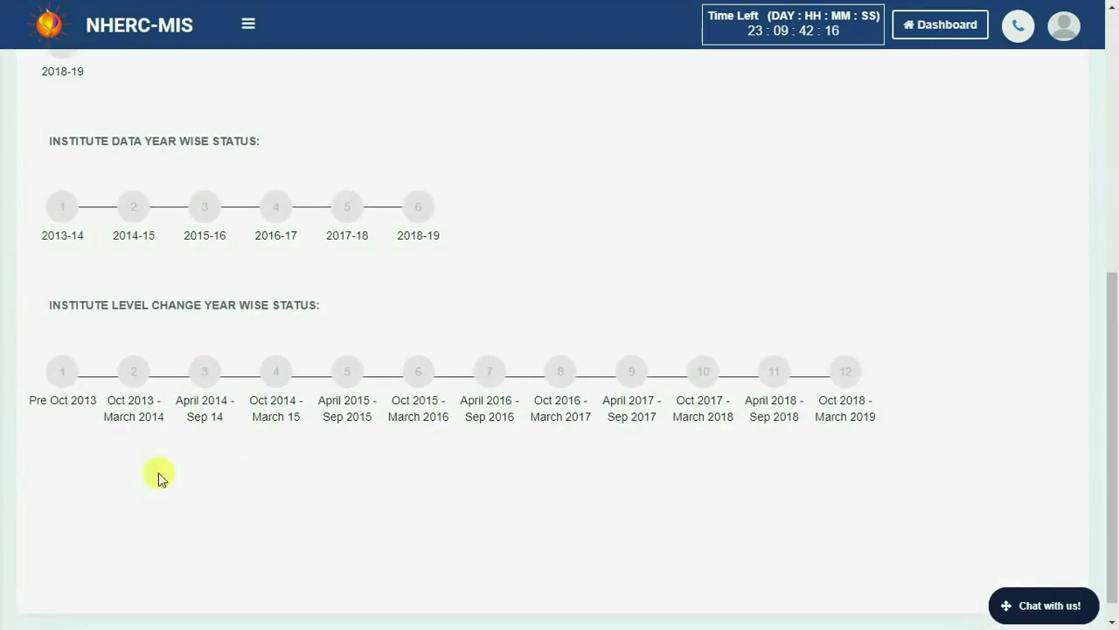
scroll(791, 486, up, 1)
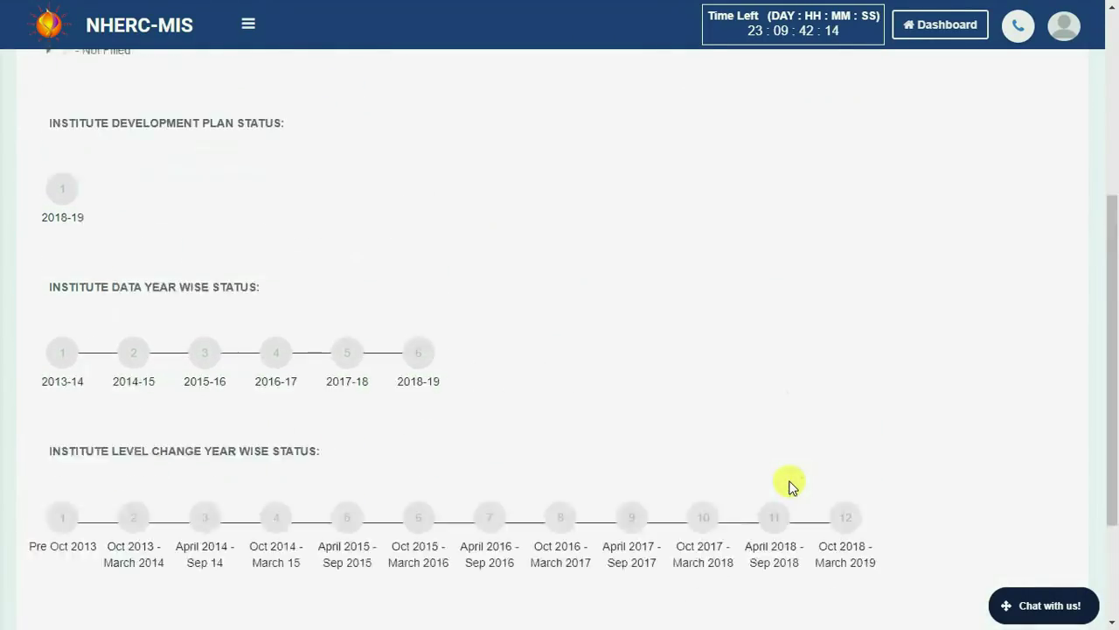
scroll(792, 486, up, 5)
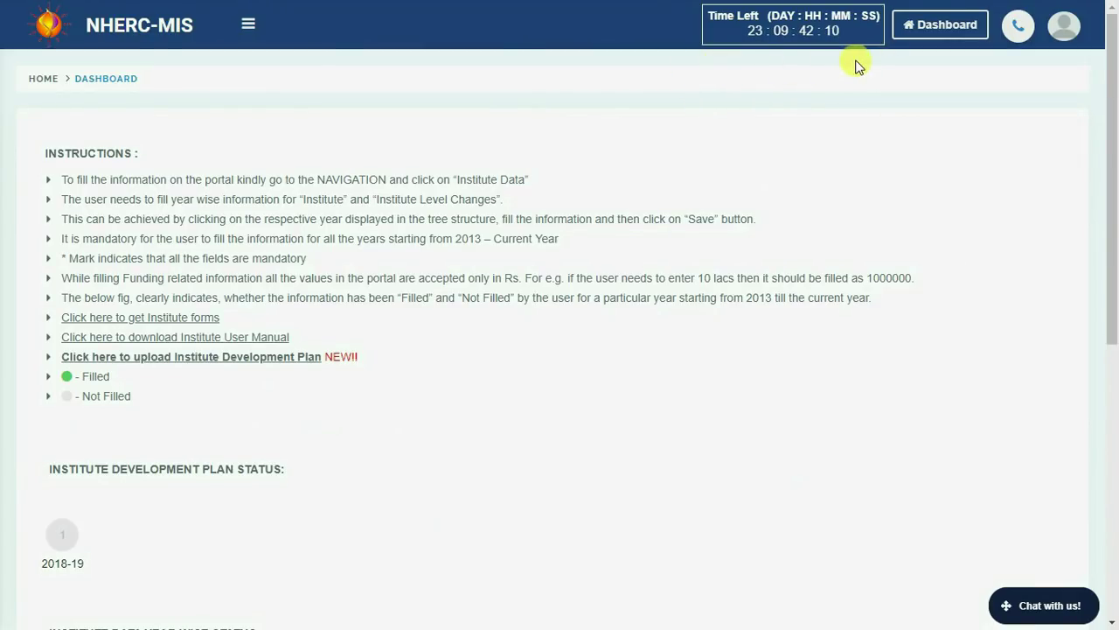
click(246, 25)
Go to Institute Data, review the questions table, and open the 2013-14 form.
click(73, 149)
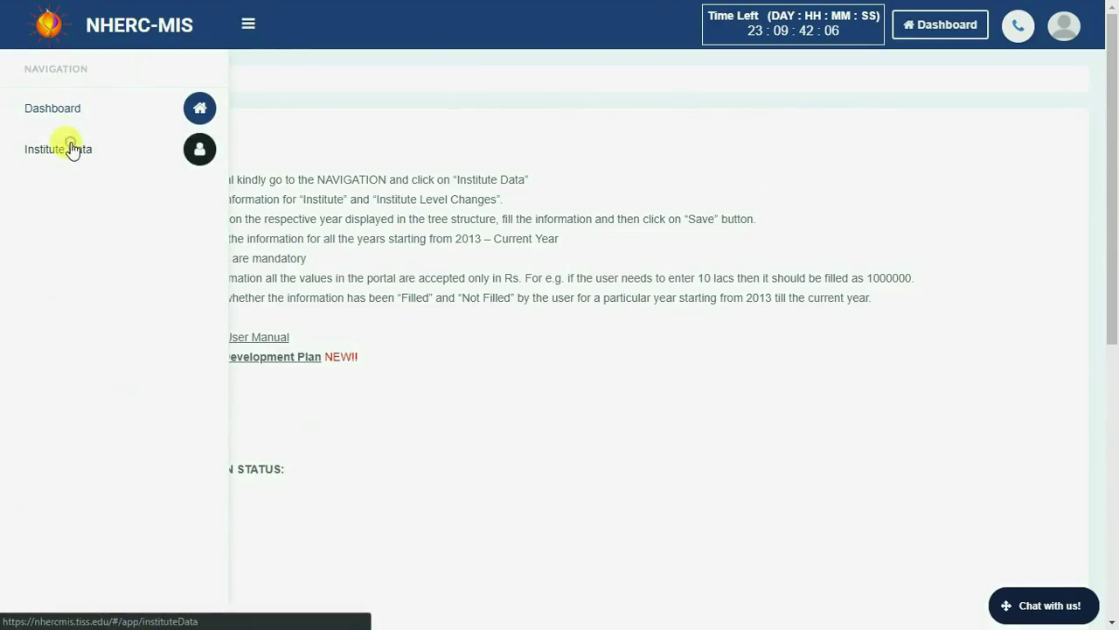
scroll(417, 214, down, 5)
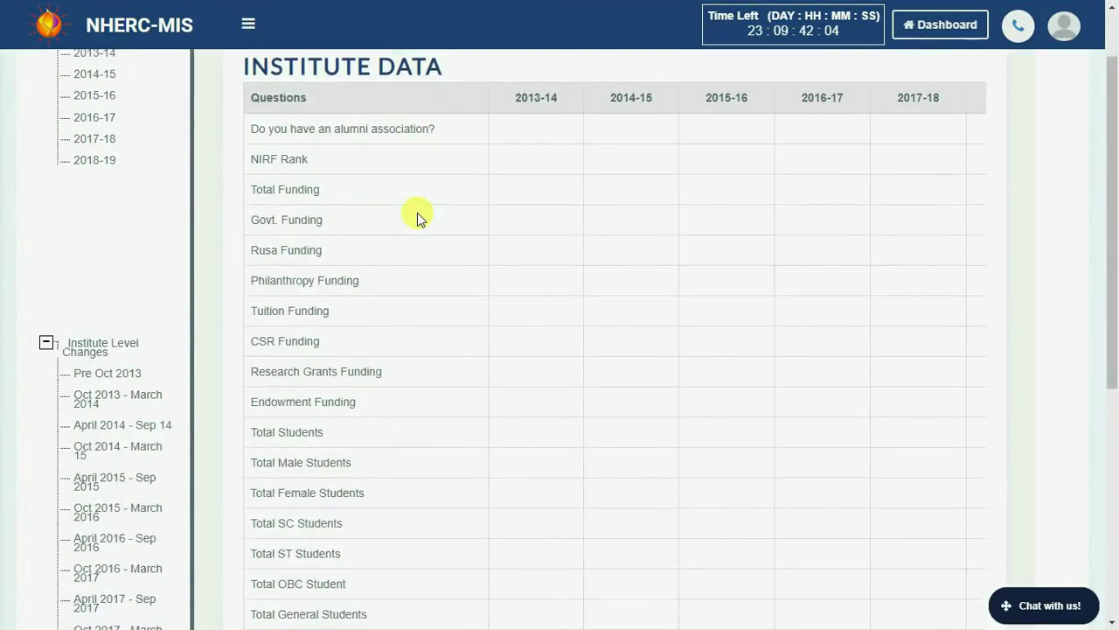
scroll(417, 217, down, 3)
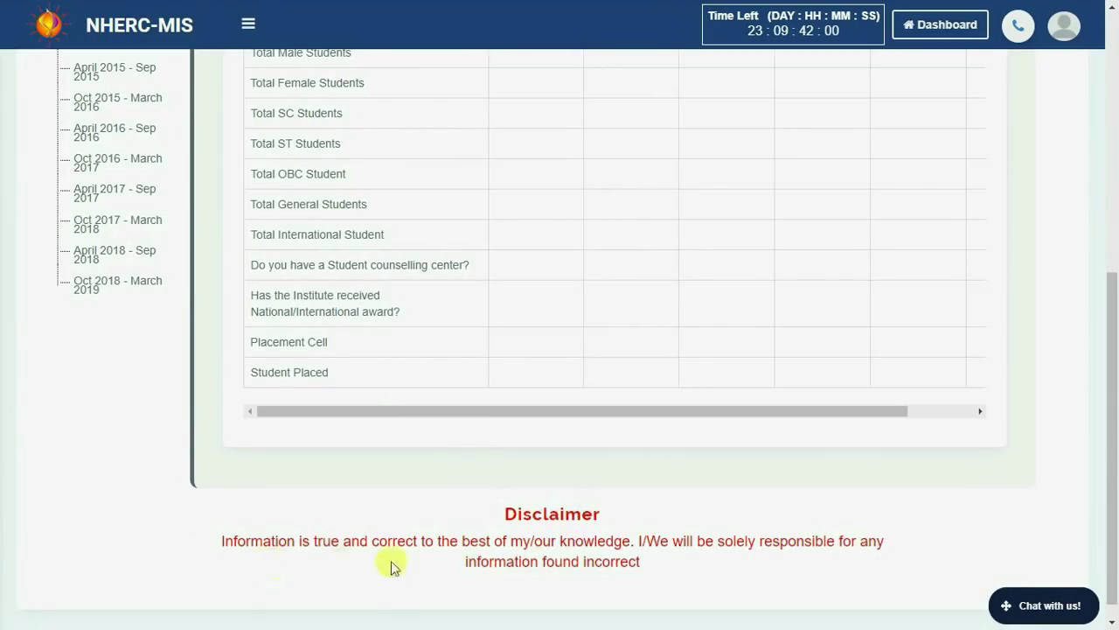
scroll(306, 428, up, 1)
scroll(306, 429, up, 7)
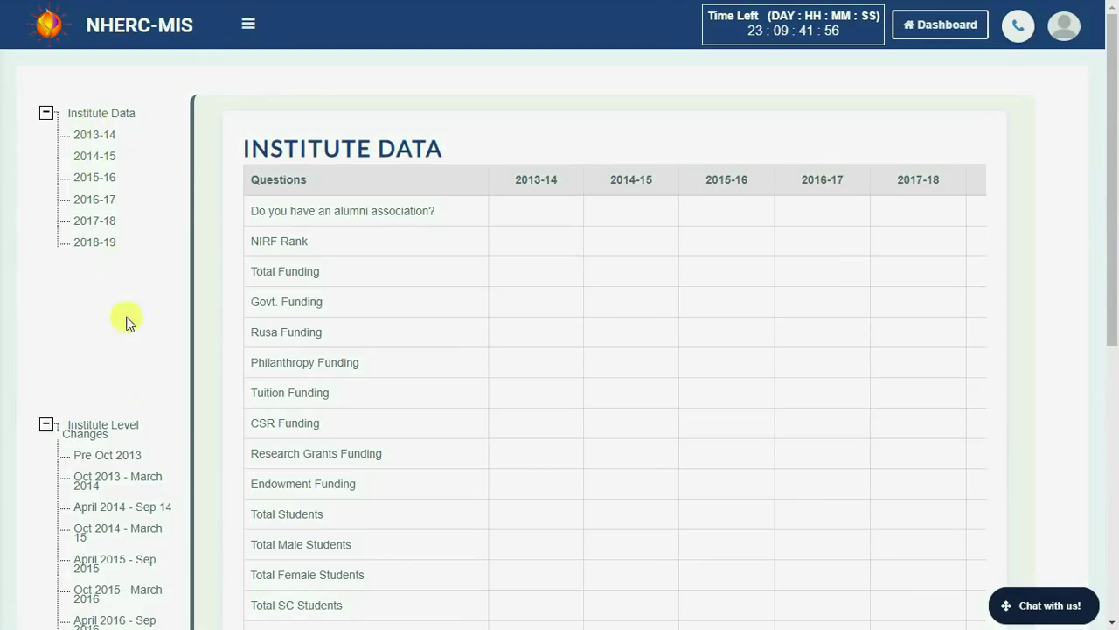
click(84, 136)
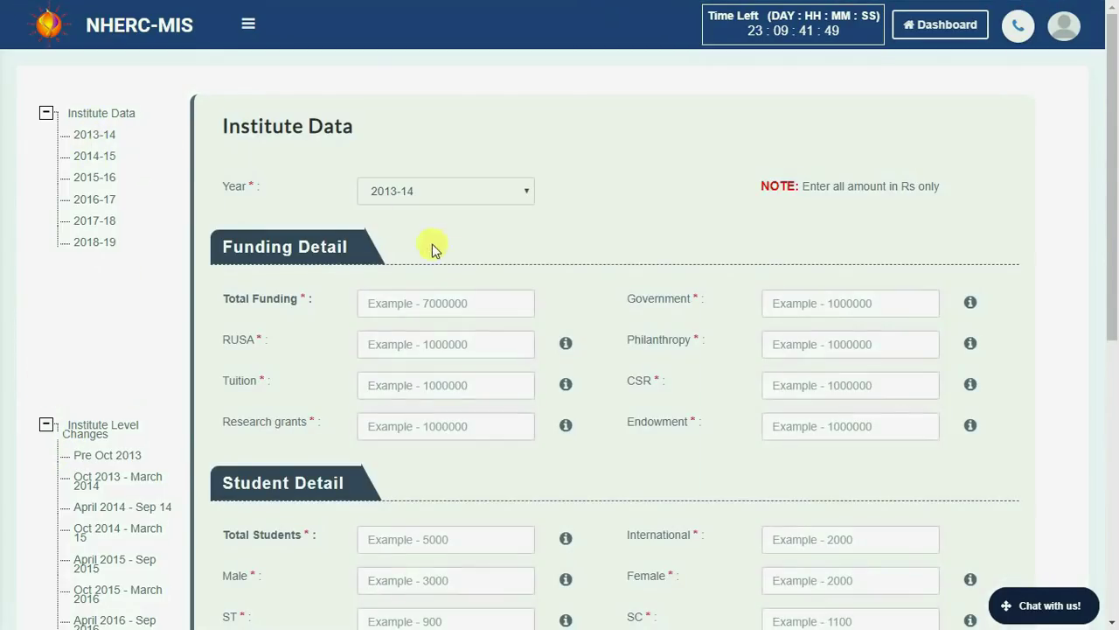
Enter 8 in the first four funding amount fields.
scroll(462, 271, down, 4)
scroll(462, 271, up, 4)
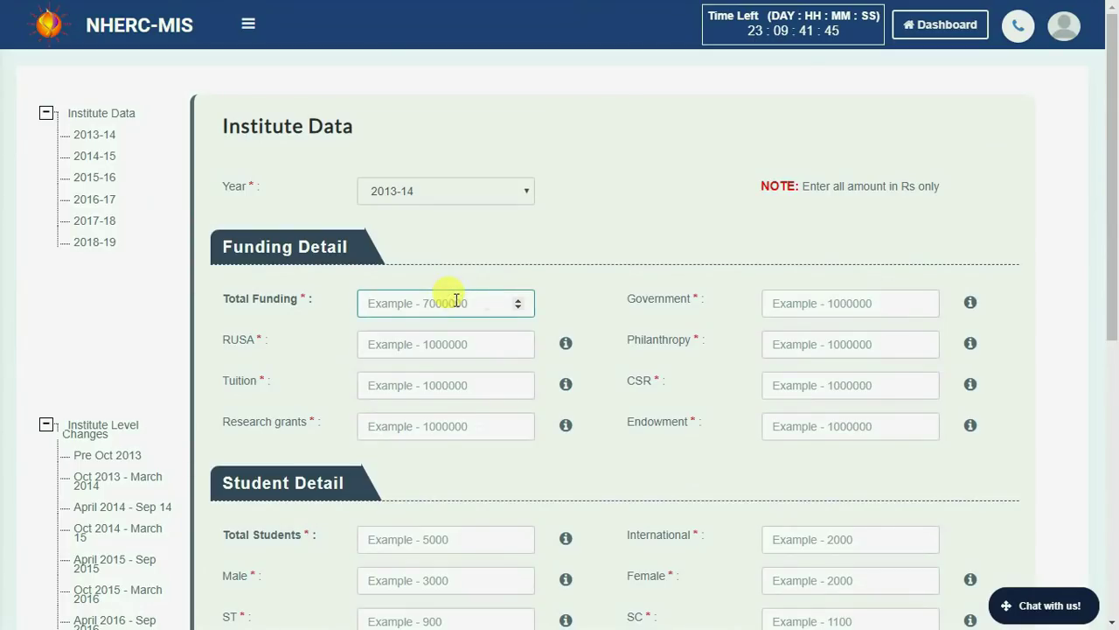
key(Tab)
text(8)
key(Tab)
text(8)
key(Tab)
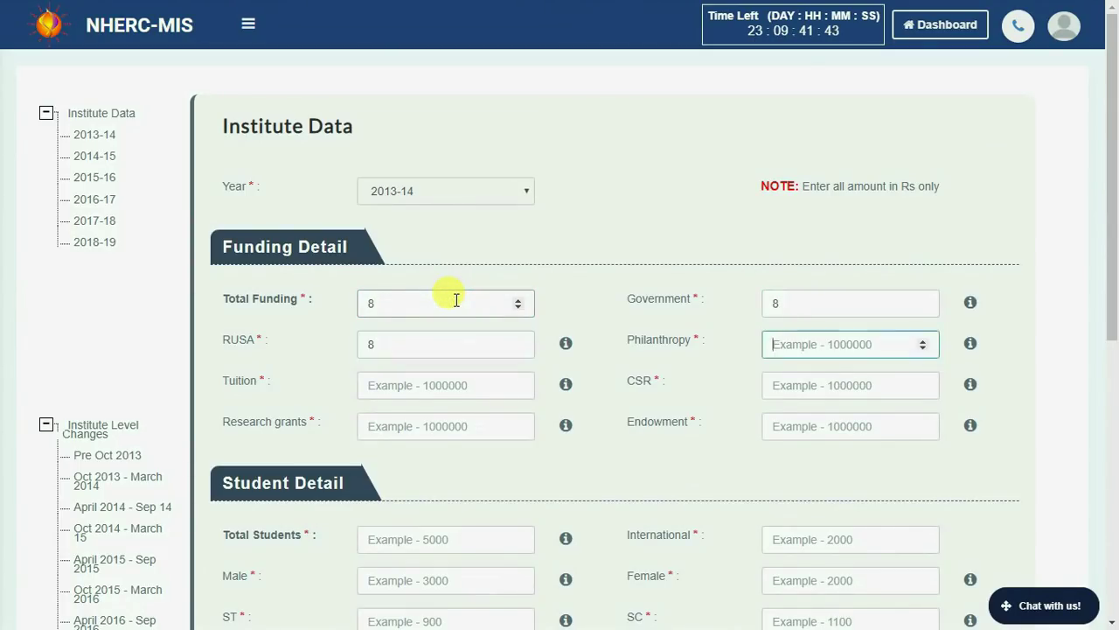
text(8)
key(Tab)
text(8)
key(Tab)
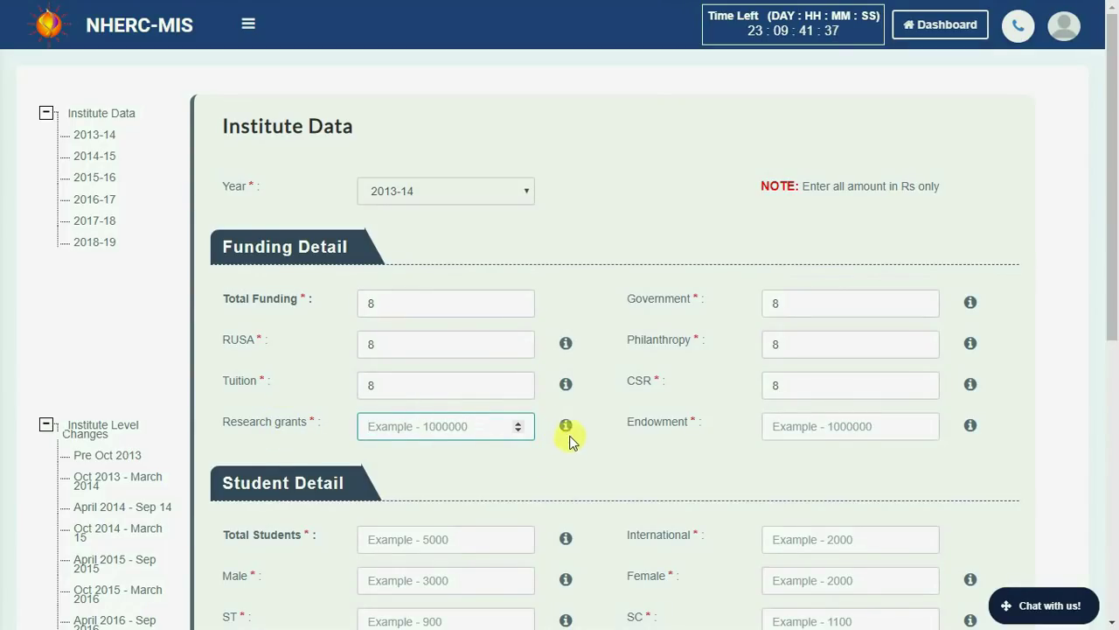
Enter 8 in the remaining funding fields, including Research grants, and in each student count field.
mouse_move(569, 428)
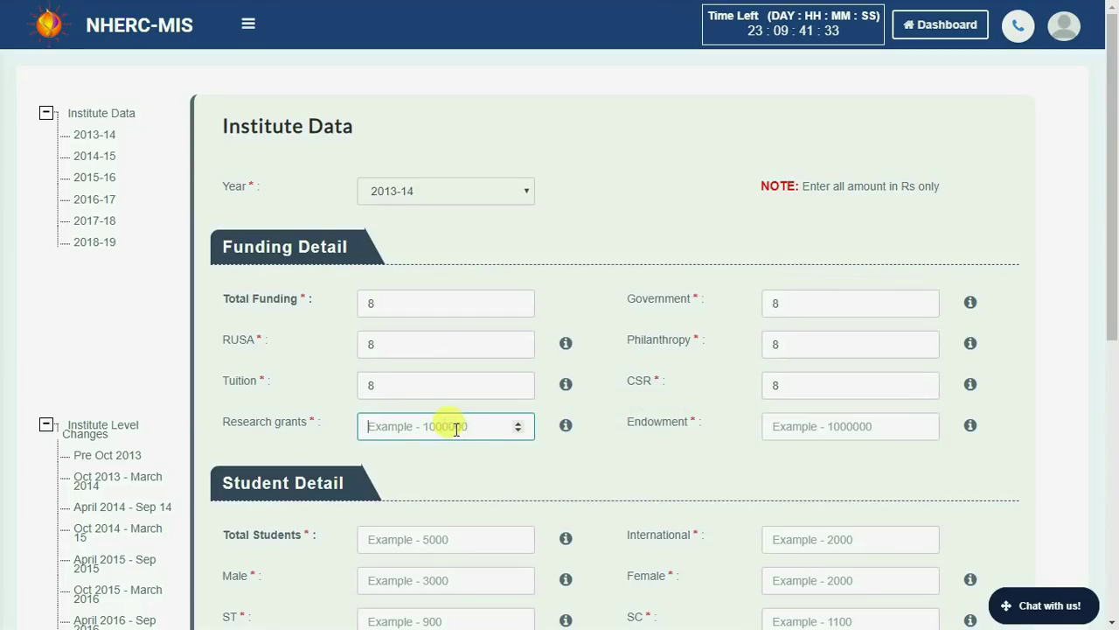
key(Tab)
text(8)
key(Tab)
text(8)
key(Tab)
text(8)
key(Tab)
text(8)
key(Tab)
text(8)
key(Tab)
text(8)
key(Tab)
text(8)
key(Tab)
text(8)
key(Tab)
text(8)
key(Tab)
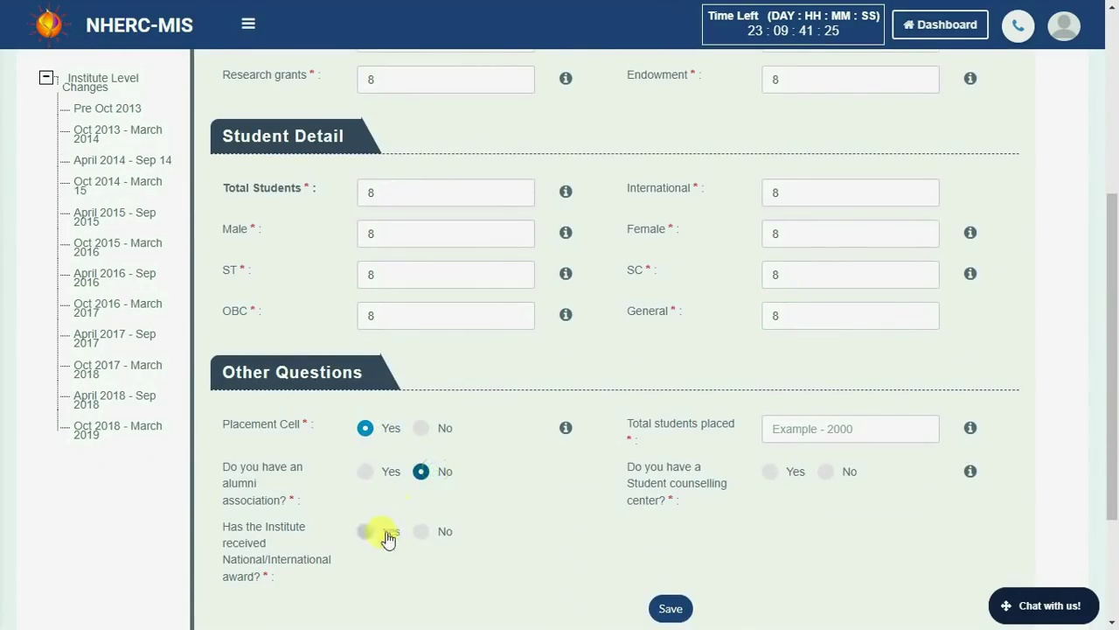
Set students placed to 8 and answer Yes for counselling center and award.
click(798, 430)
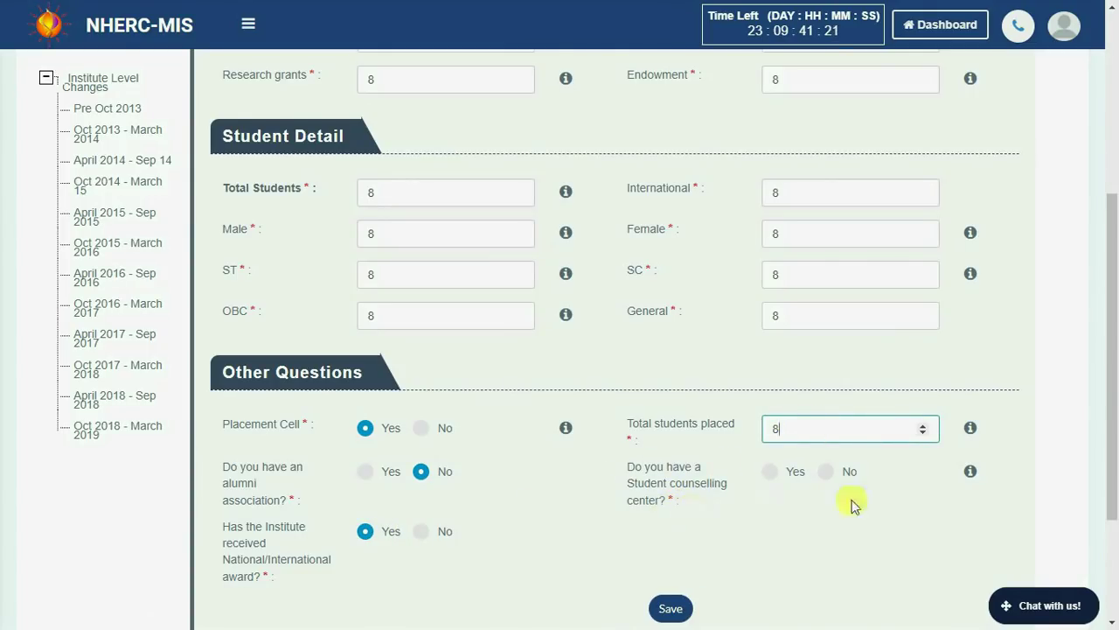
mouse_move(972, 474)
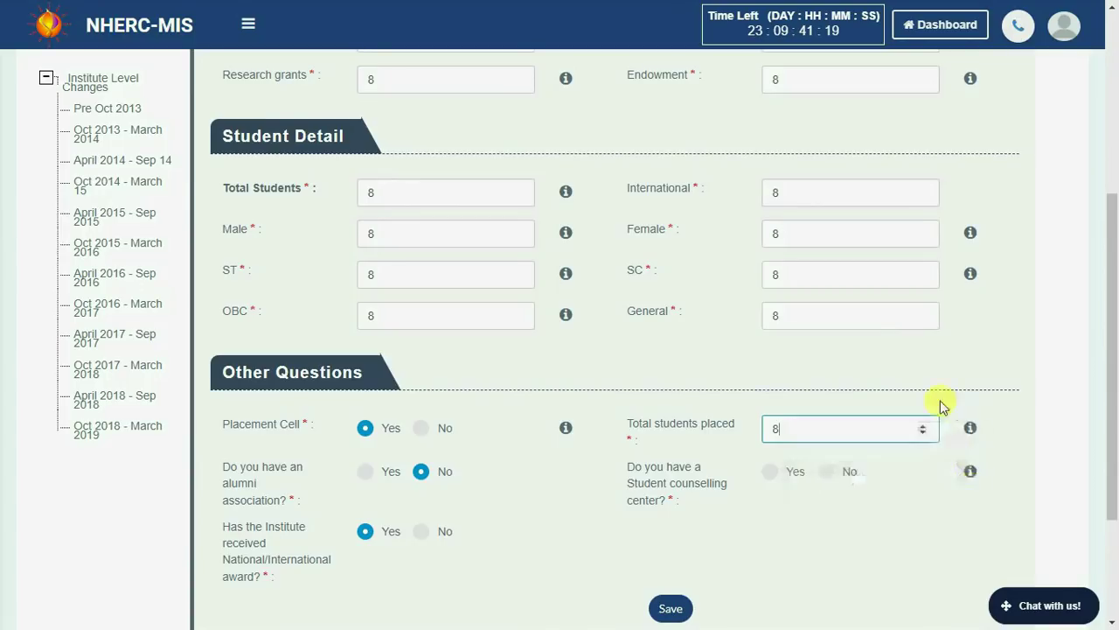
click(770, 473)
click(678, 605)
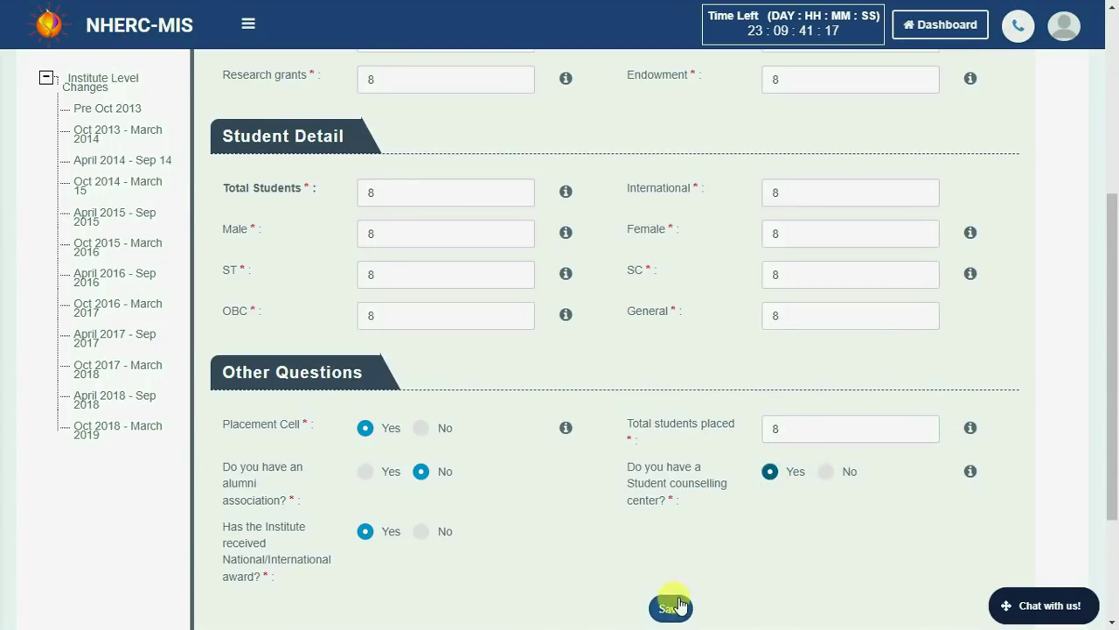
Open and collapse the support chat, then save the 2013-14 Institute Data.
click(1023, 605)
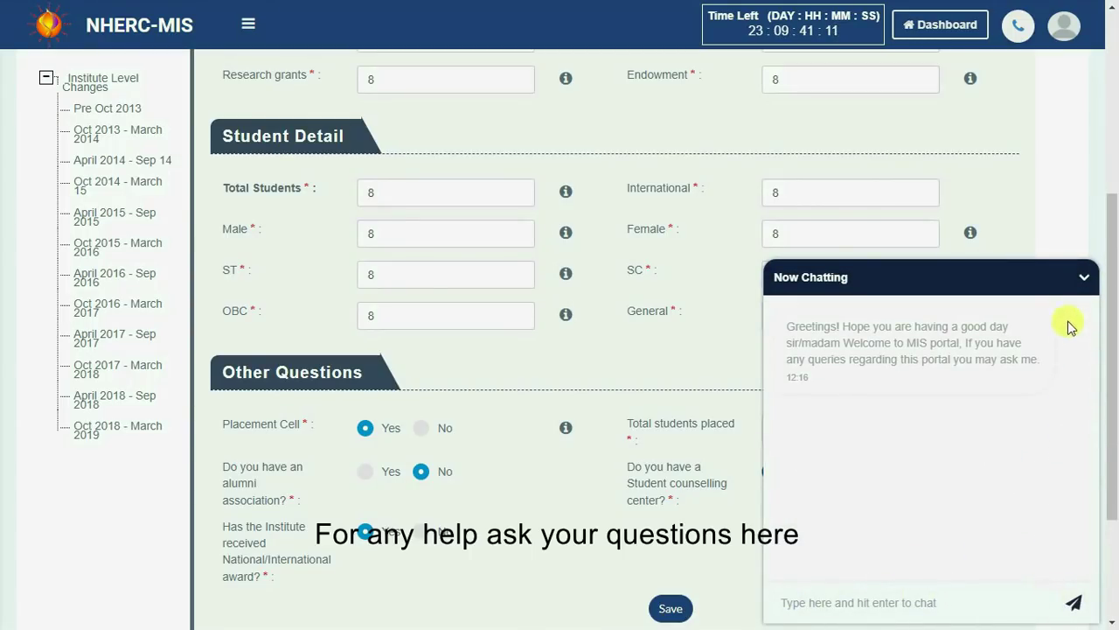
click(1076, 281)
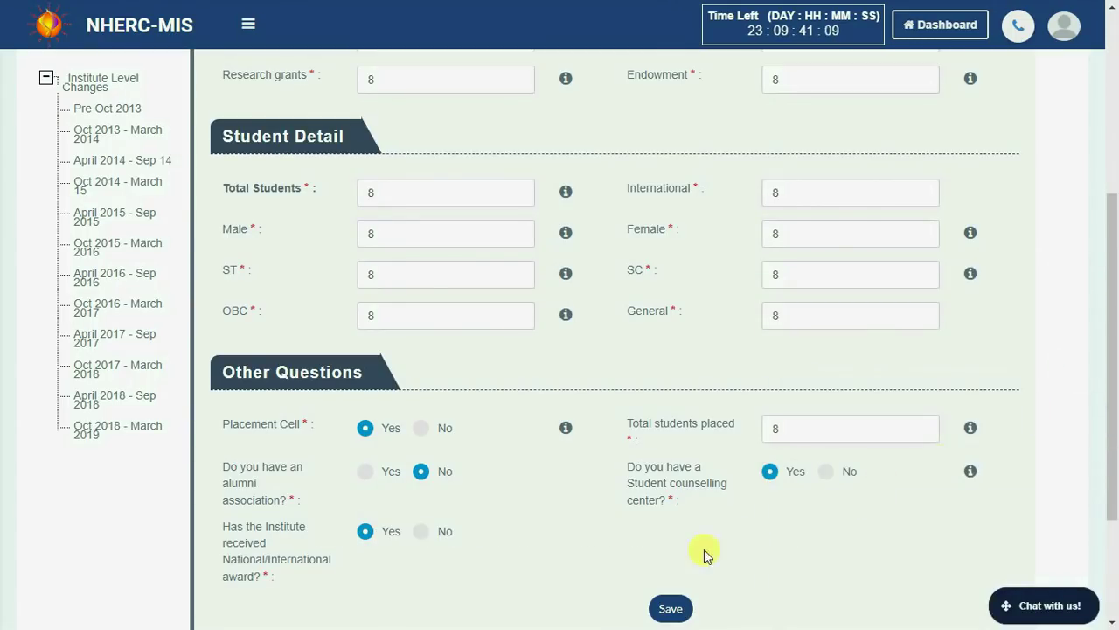
click(670, 609)
Review the Institute Data summary table: funding 8.0, student counts 8, alumni association No.
scroll(787, 562, up, 4)
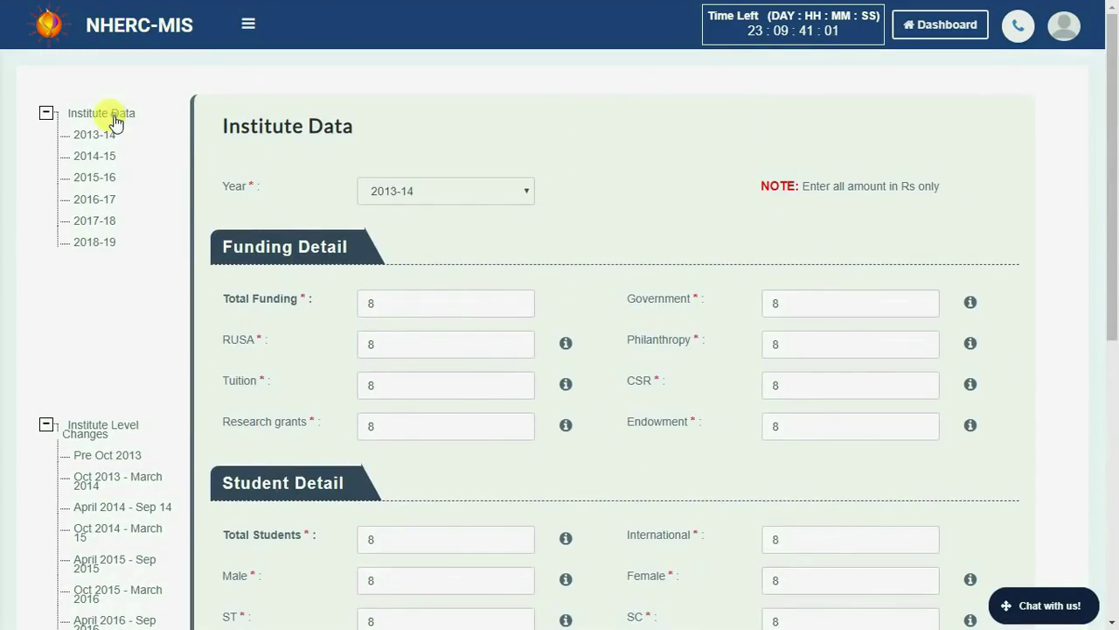
click(116, 123)
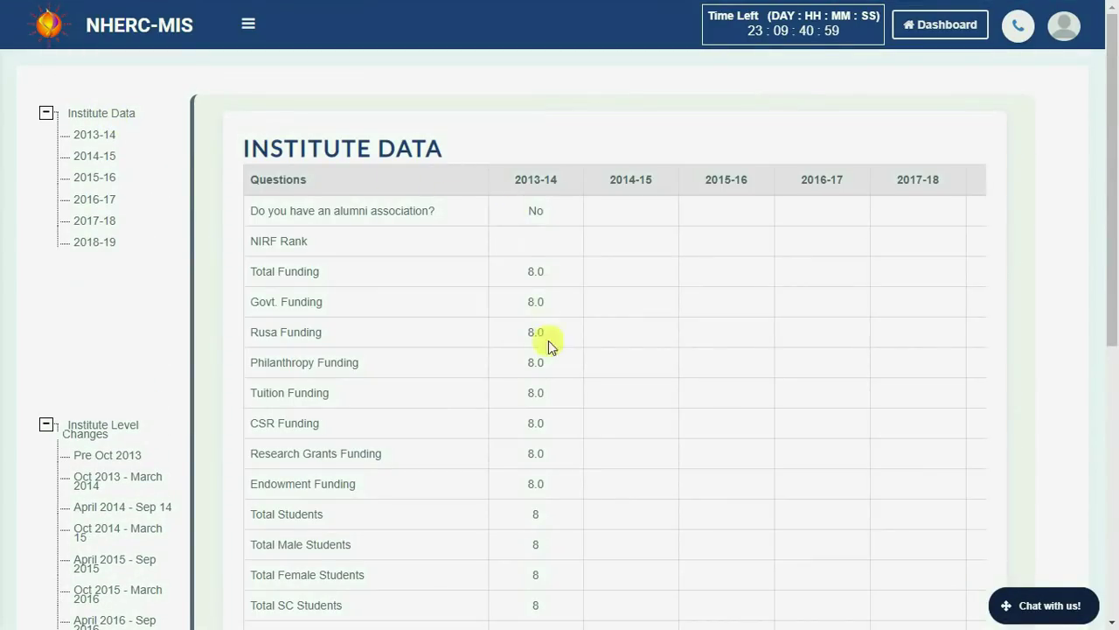
scroll(525, 612, down, 3)
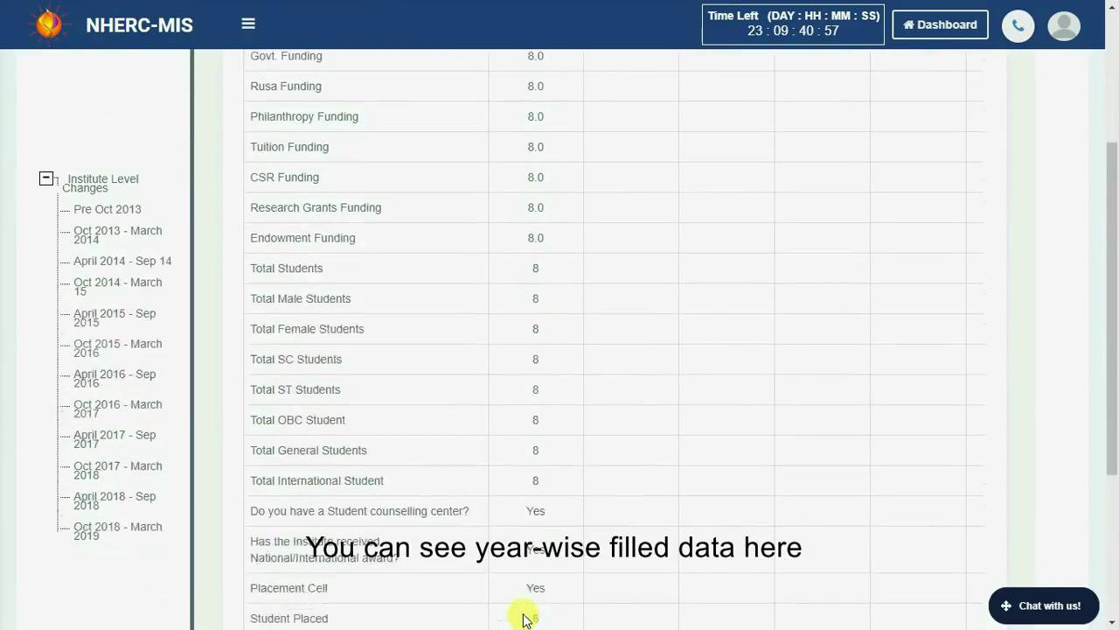
scroll(524, 619, down, 2)
scroll(535, 489, up, 5)
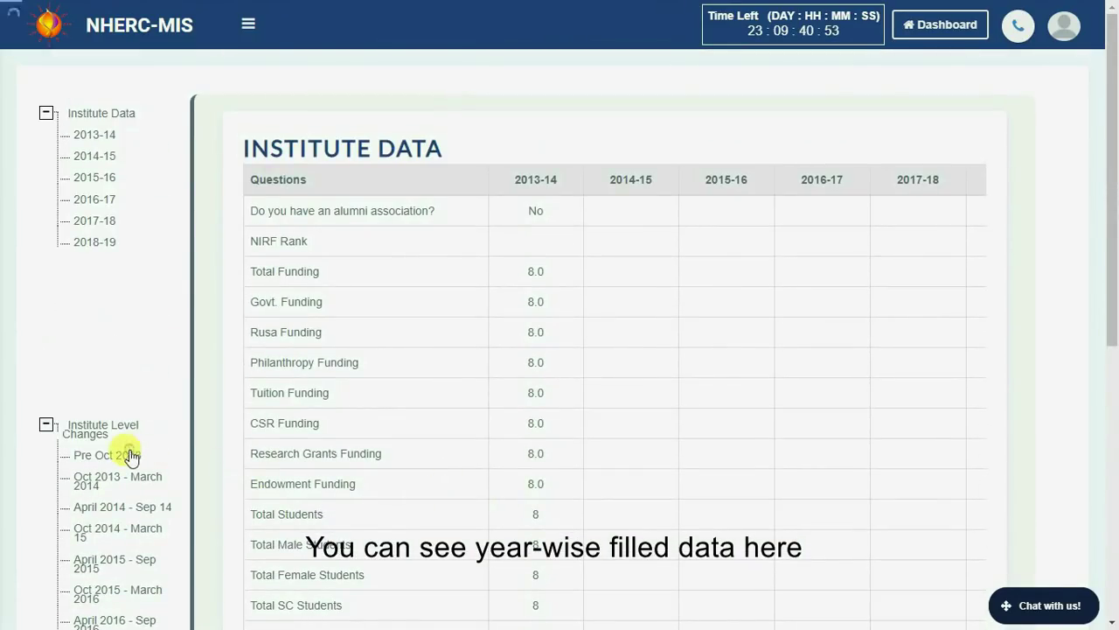
click(127, 454)
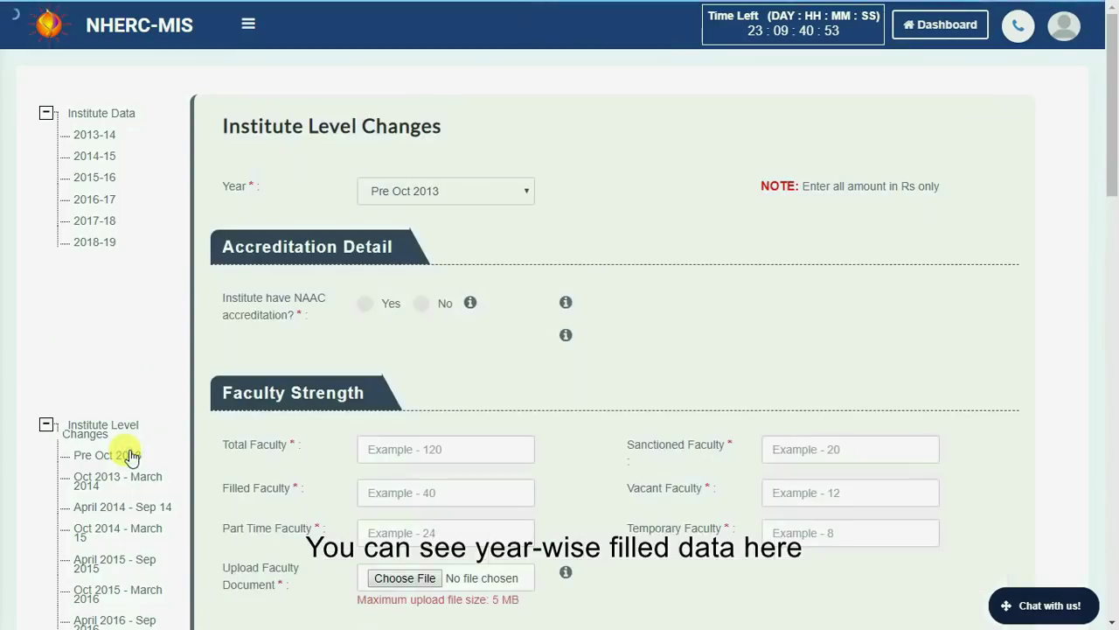
Answer No to NAAC accreditation, enter 8 in five fields, and attach demo.pdf as faculty document.
click(379, 306)
click(417, 336)
click(423, 306)
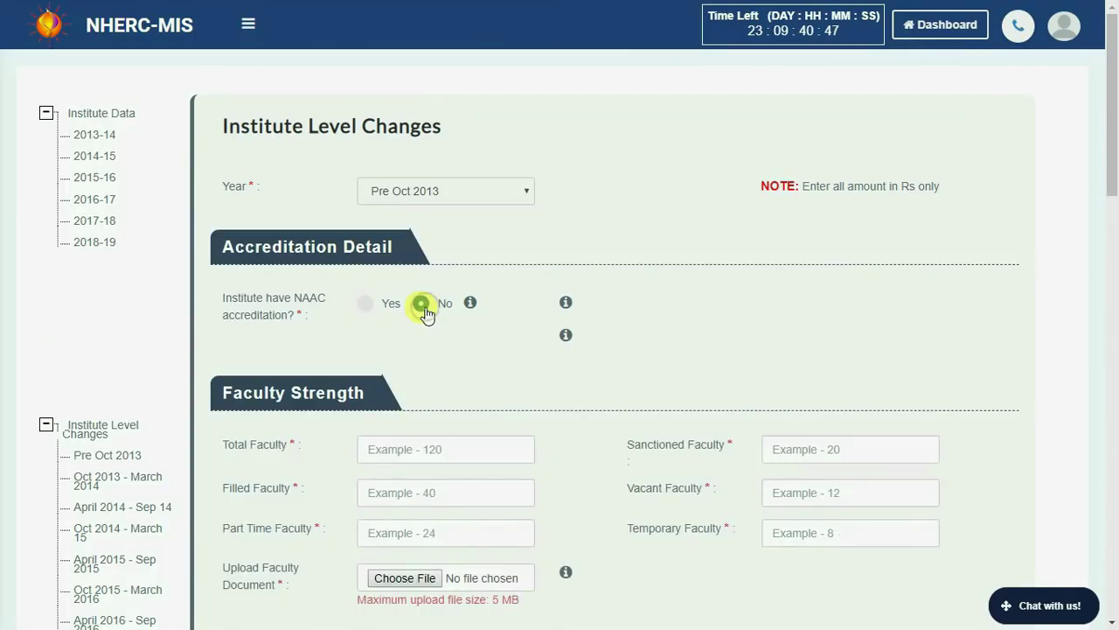
text(8	8	8	8	8)
scroll(454, 448, down, 1)
scroll(455, 447, down, 1)
click(425, 413)
click(182, 158)
click(420, 365)
Fill the PhD and staff fields with 8 and attach demo.pdf as the staff document.
scroll(488, 382, down, 2)
key(Tab)
text(8	8	8	8	8	8	8	8)
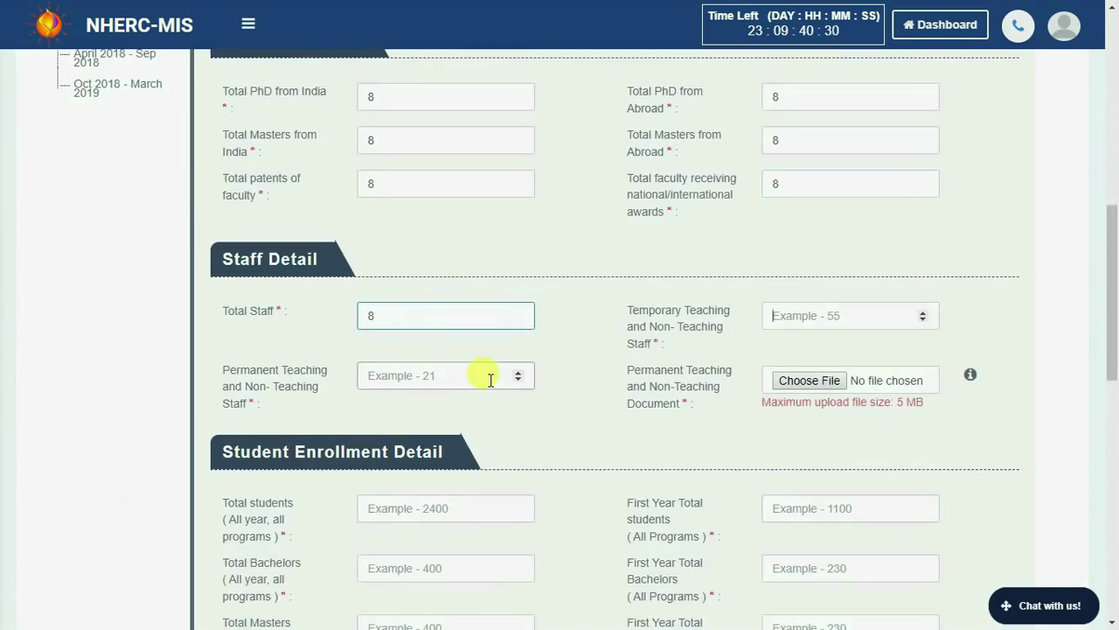
click(794, 382)
click(181, 155)
click(418, 365)
Enter 8 for student enrollment totals and monetary incentives, attaching demo.pdf as incentive document.
scroll(469, 398, down, 2)
click(454, 418)
text(8)
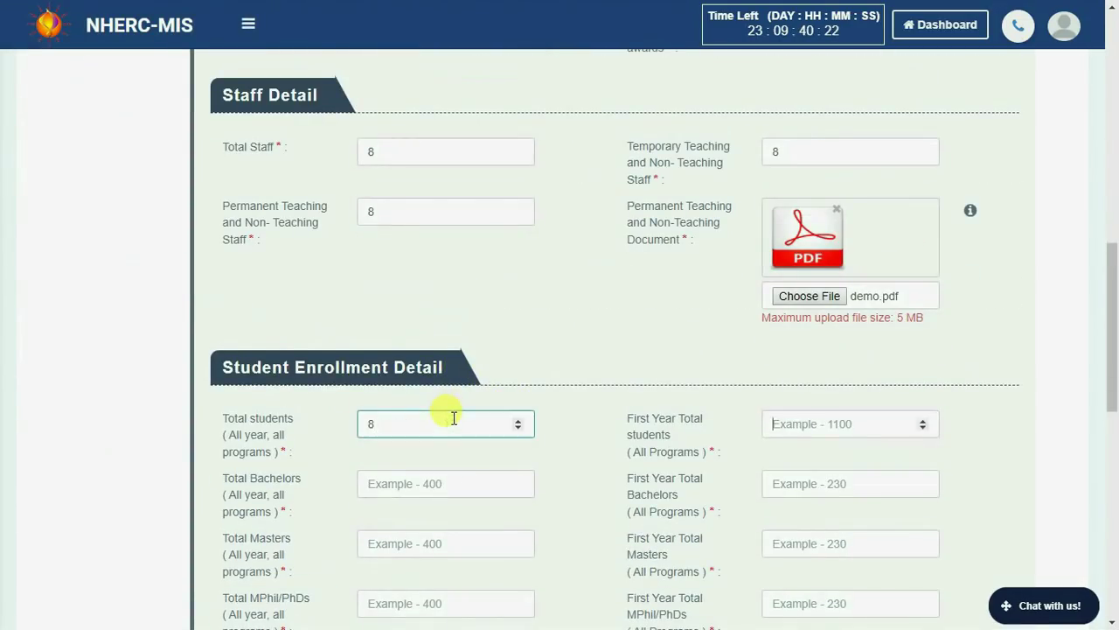
text(	8	8	8	8	8	8	8	)
text(8)
key(Tab)
text(8)
click(433, 365)
click(187, 162)
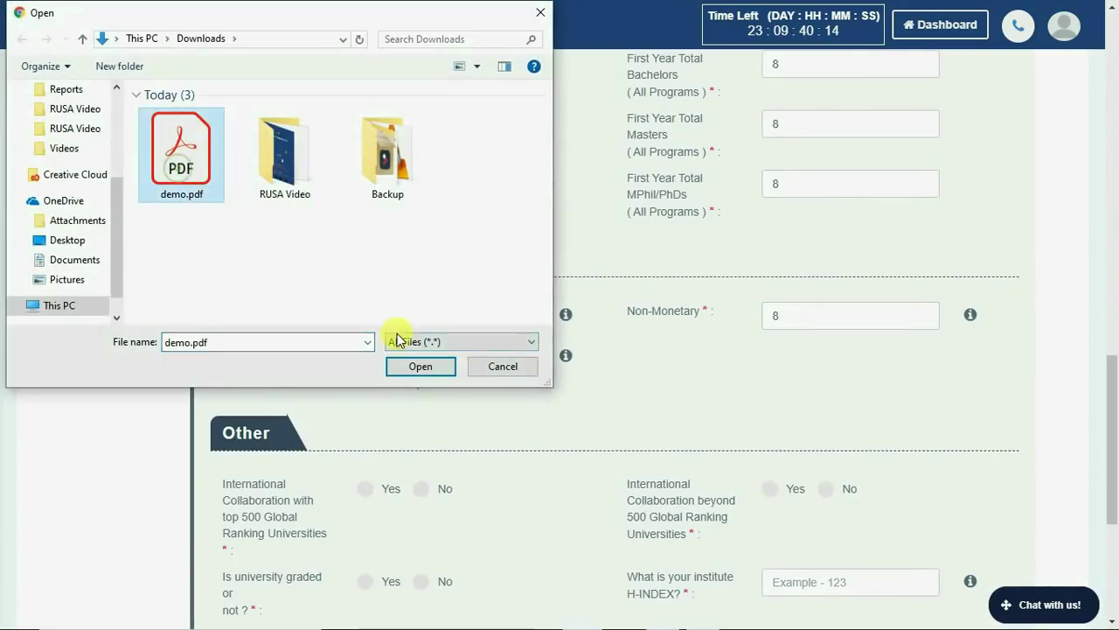
click(420, 364)
Set top-500 collaboration Yes, beyond top-500 No, attach demo.pdf, and enter 8% permanent faculty.
click(391, 488)
scroll(436, 487, down, 2)
click(826, 404)
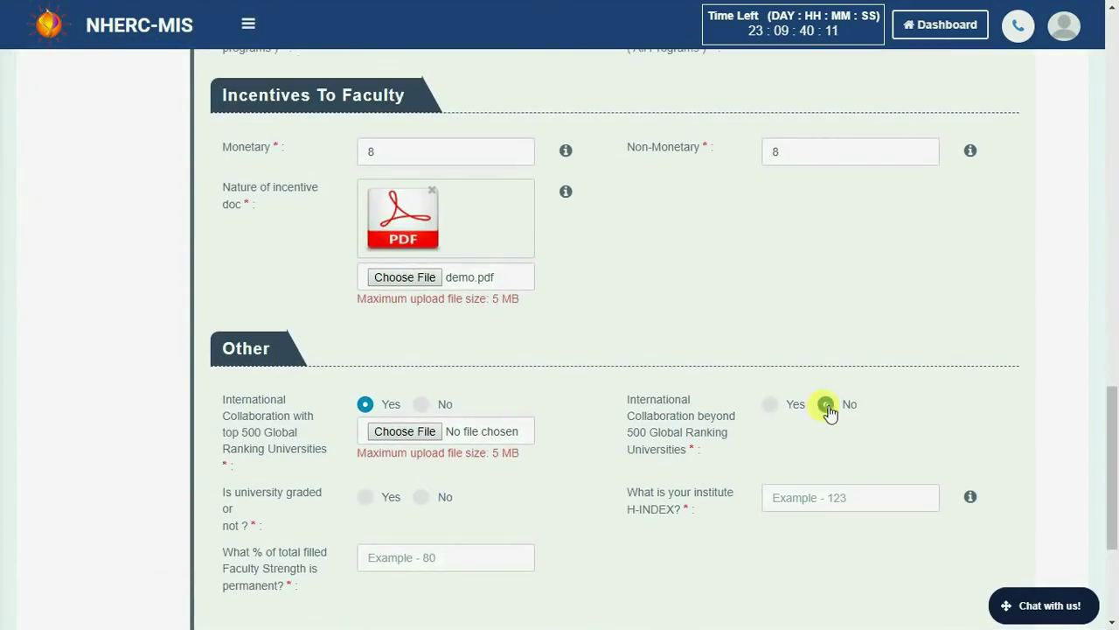
click(422, 431)
click(183, 170)
click(419, 364)
scroll(382, 341, down, 2)
click(400, 378)
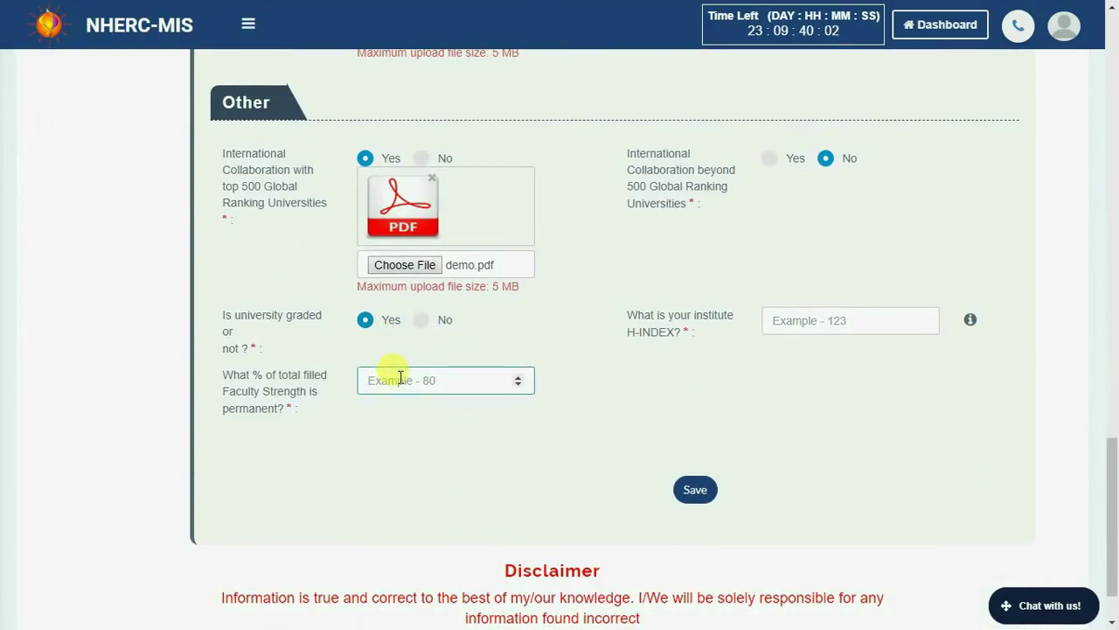
text(8)
click(794, 320)
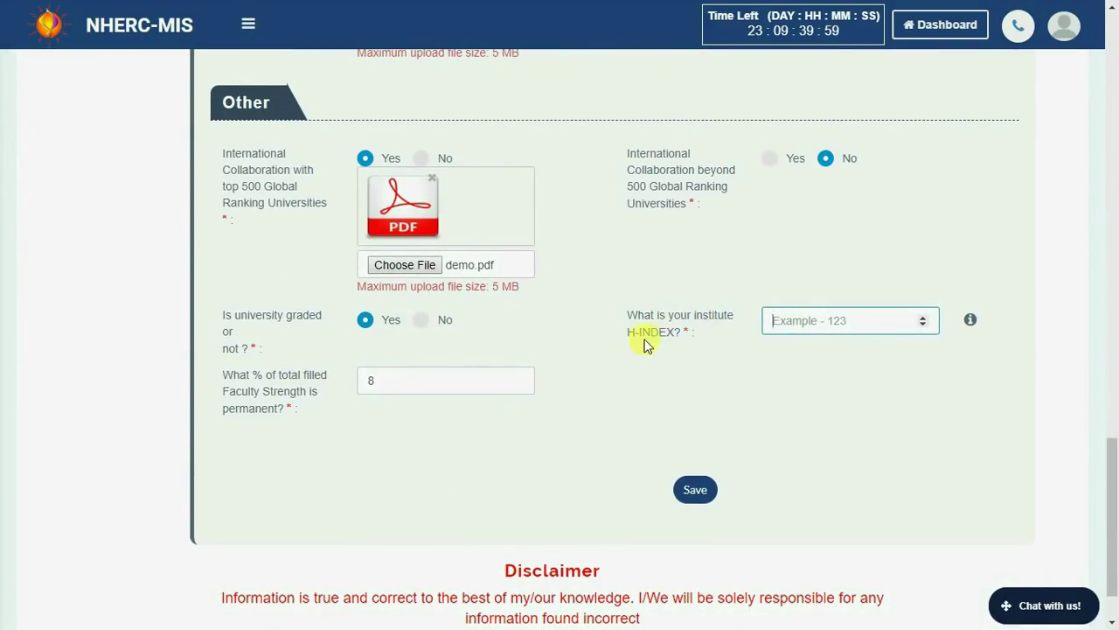
Check the H-INDEX help, enter 8, and save the Pre Oct 2013 Institute Level Changes form.
click(973, 323)
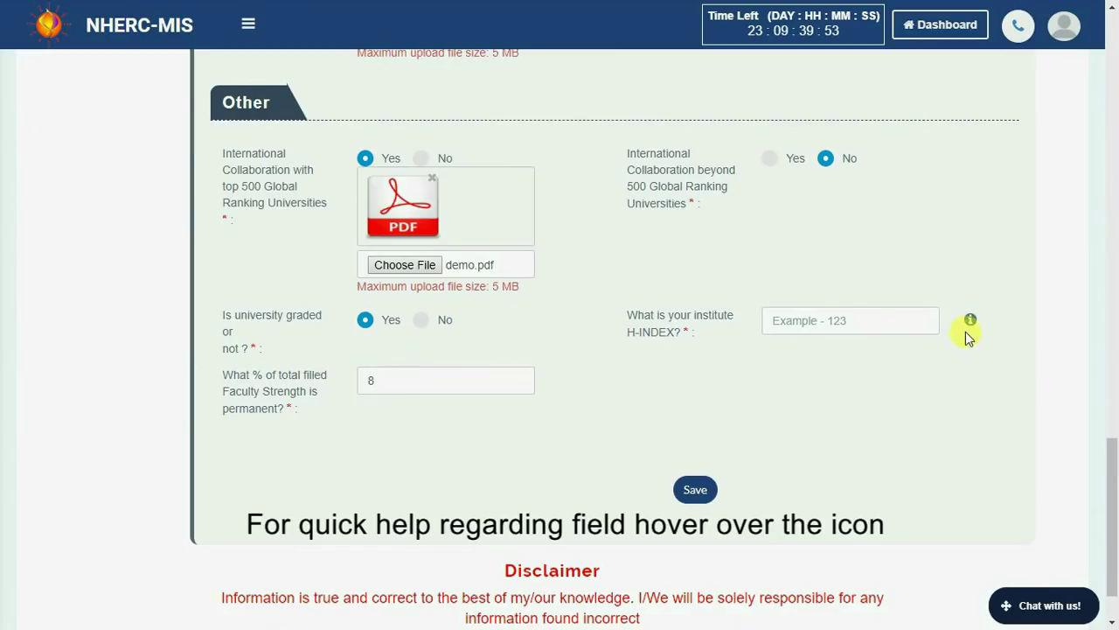
mouse_move(972, 321)
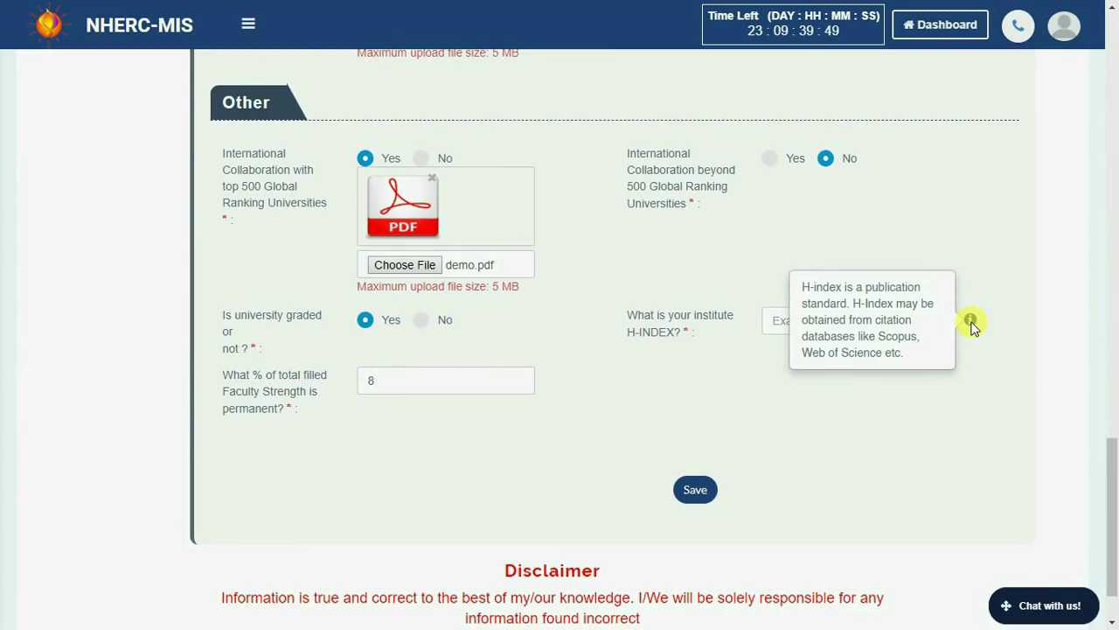
click(814, 324)
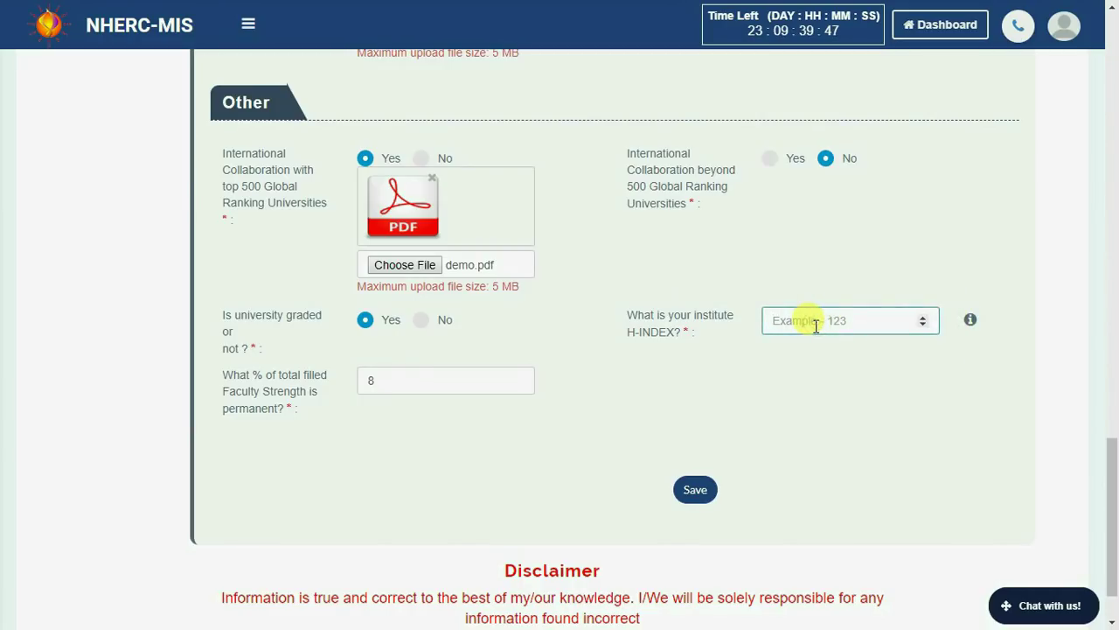
click(692, 491)
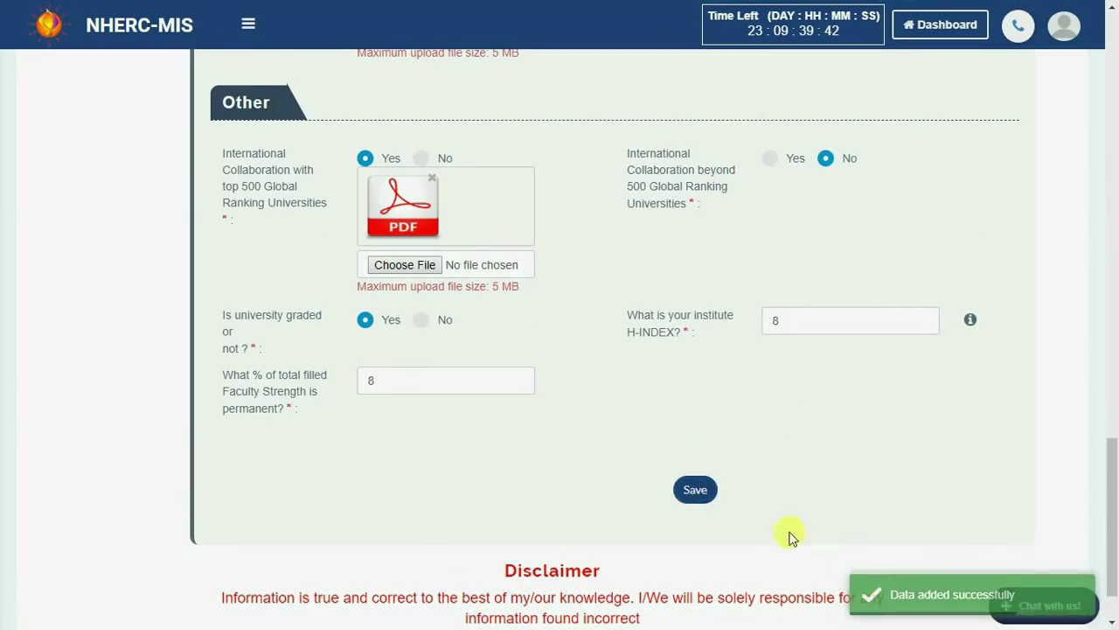
Review the saved Institute Level Changes table listing the Pre Oct 2013 values.
click(85, 112)
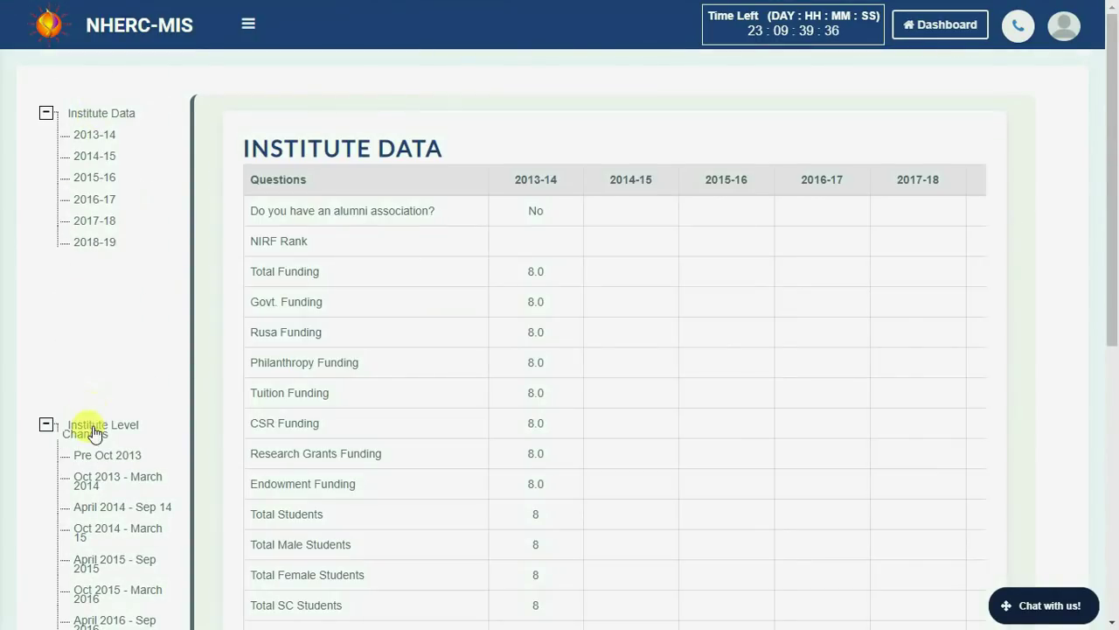
click(92, 425)
scroll(387, 460, down, 1)
scroll(397, 564, down, 2)
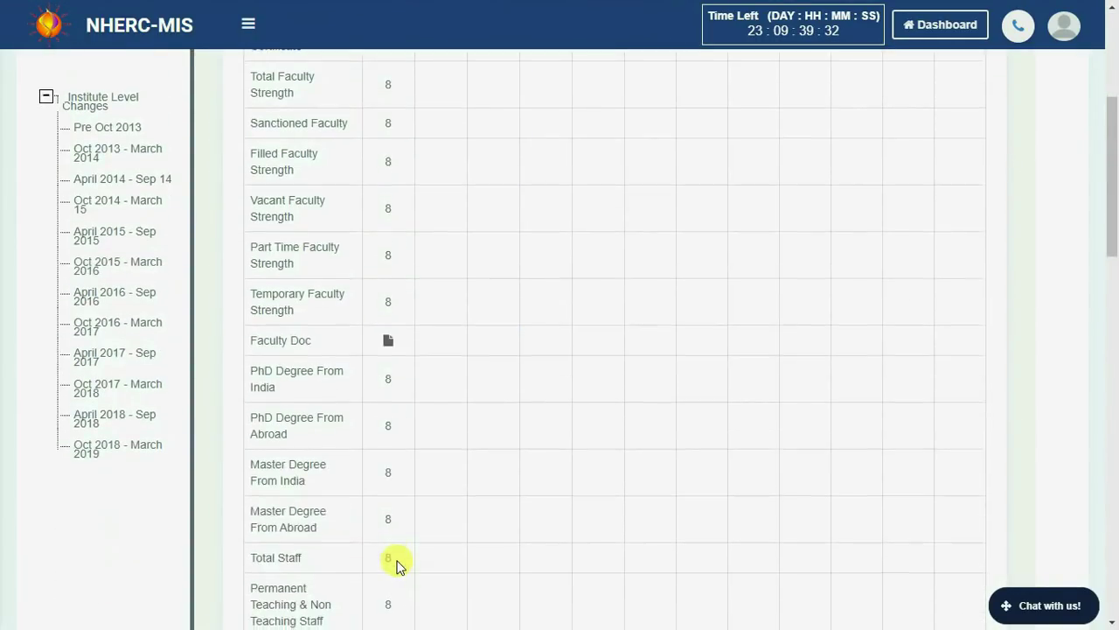
scroll(396, 565, down, 12)
scroll(397, 564, down, 2)
scroll(396, 565, up, 15)
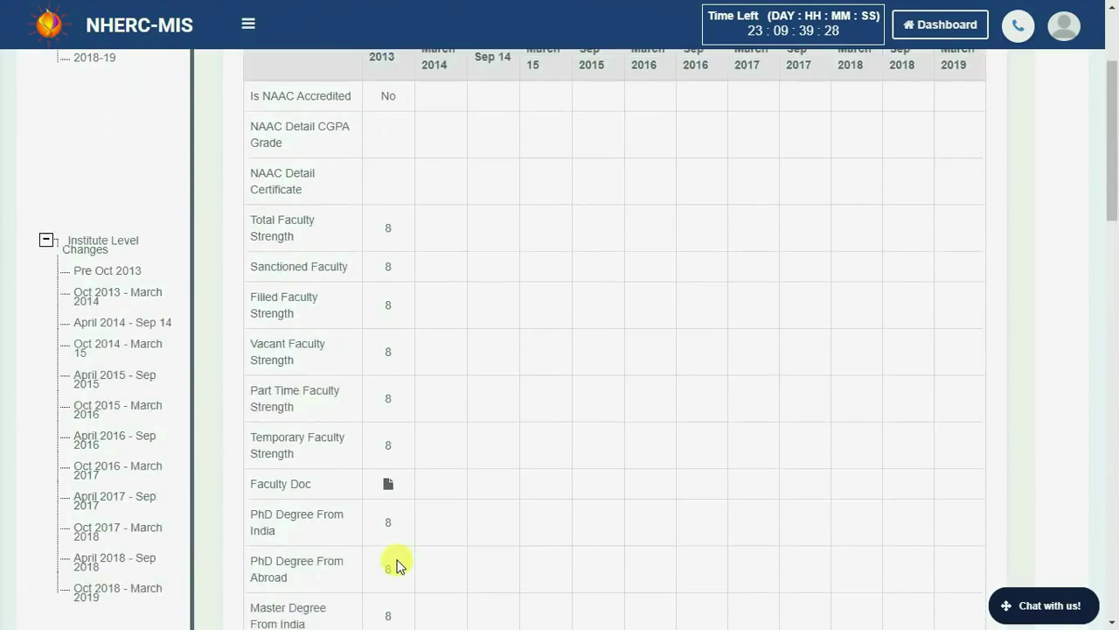
scroll(553, 367, up, 3)
Return to the dashboard and confirm 2013-14 and Pre Oct 2013 show as filled.
click(915, 27)
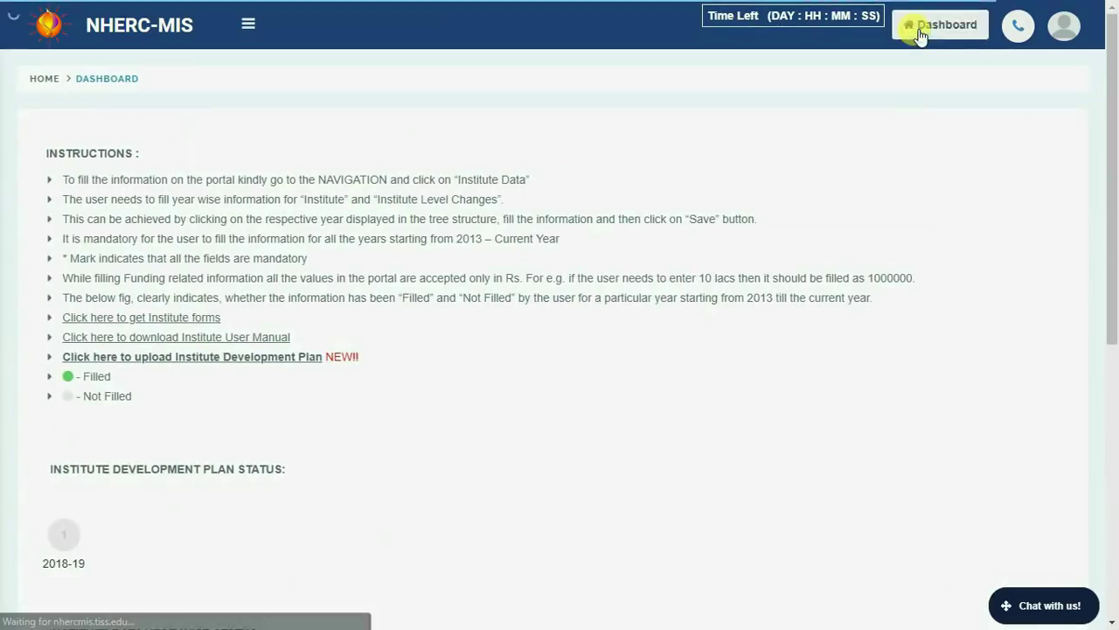
scroll(584, 273, down, 2)
scroll(585, 272, down, 1)
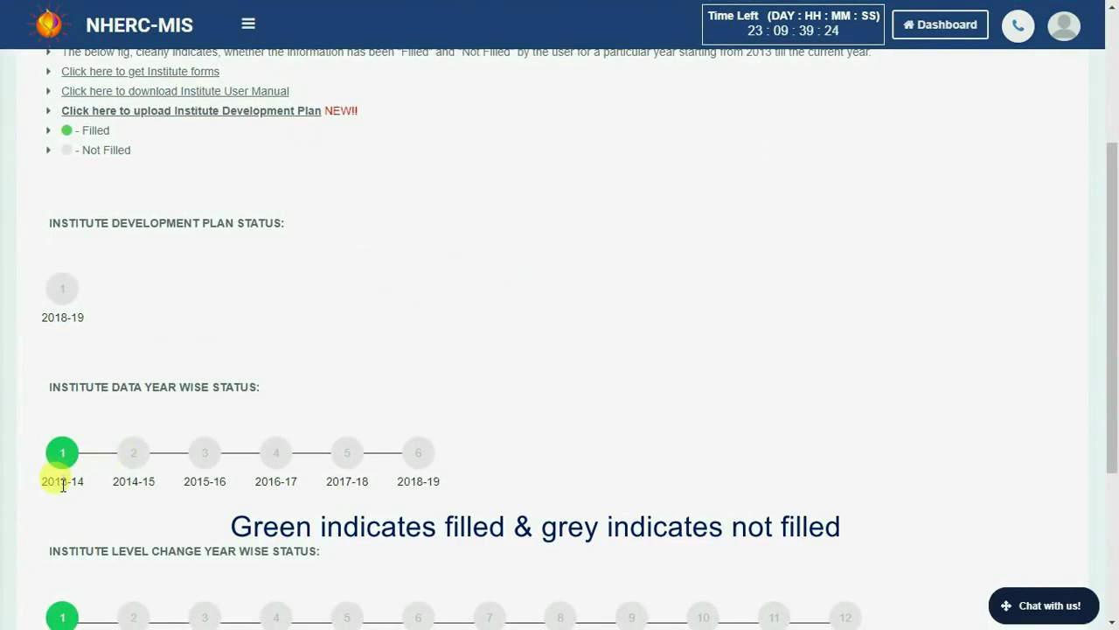
scroll(105, 494, down, 5)
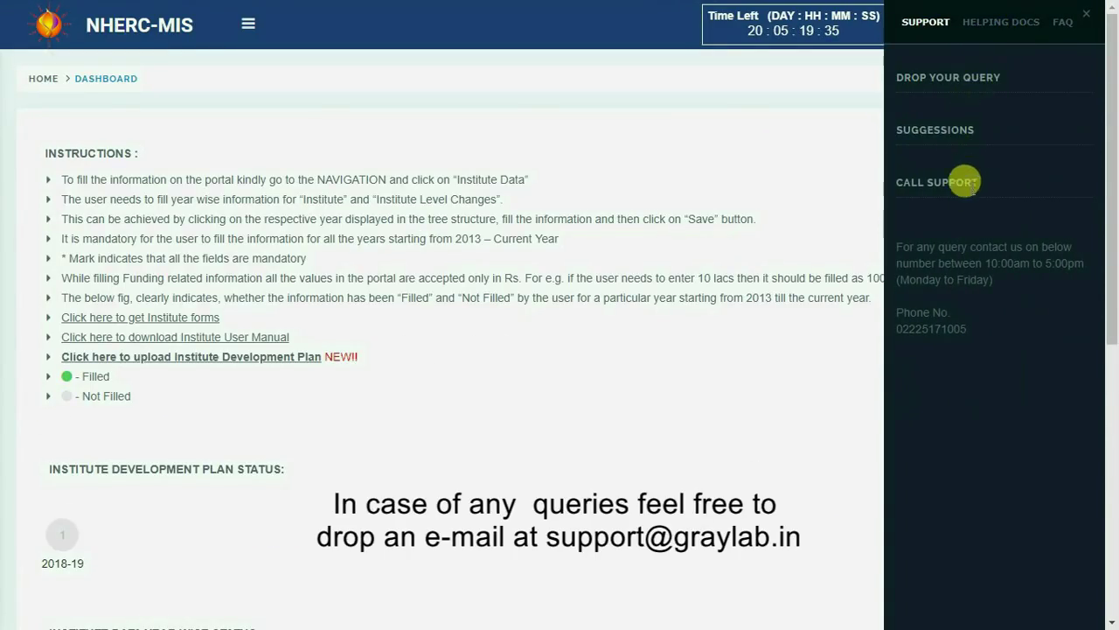
Browse the support panel's Helping Docs and user manuals, then the FAQ list.
click(997, 22)
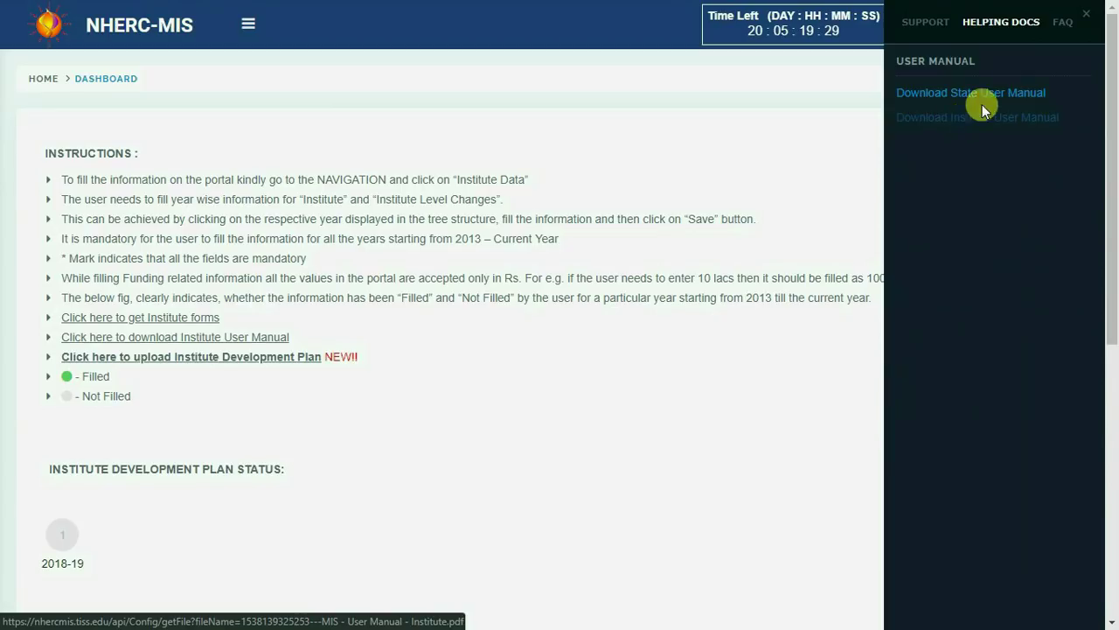
click(1060, 34)
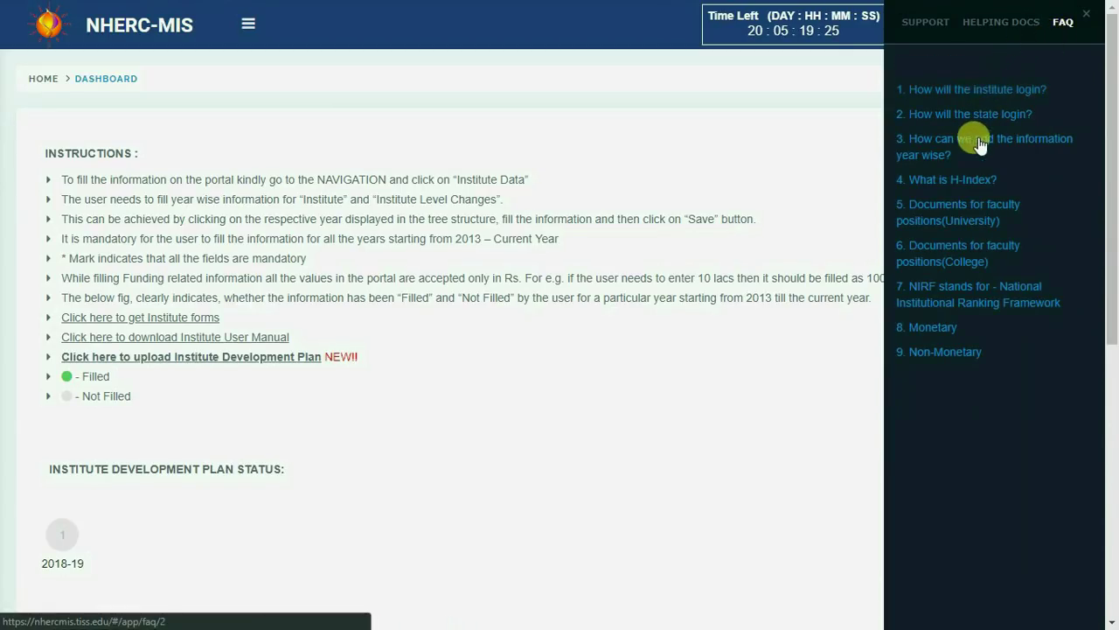